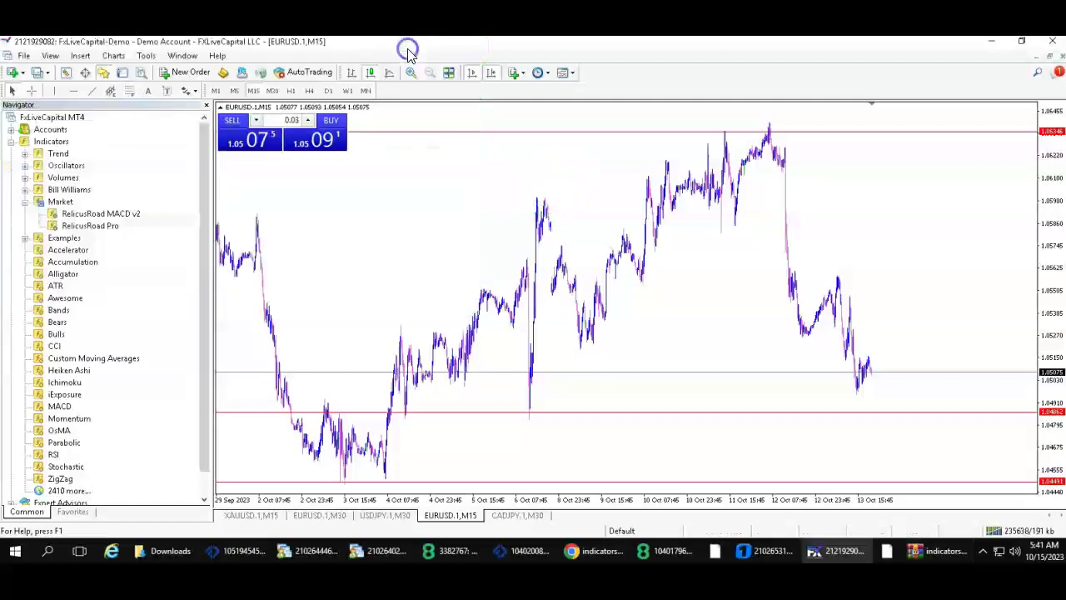
# Open the terminal's data folder and go to the Indicators folder inside MQL4
pyautogui.click(25, 57)
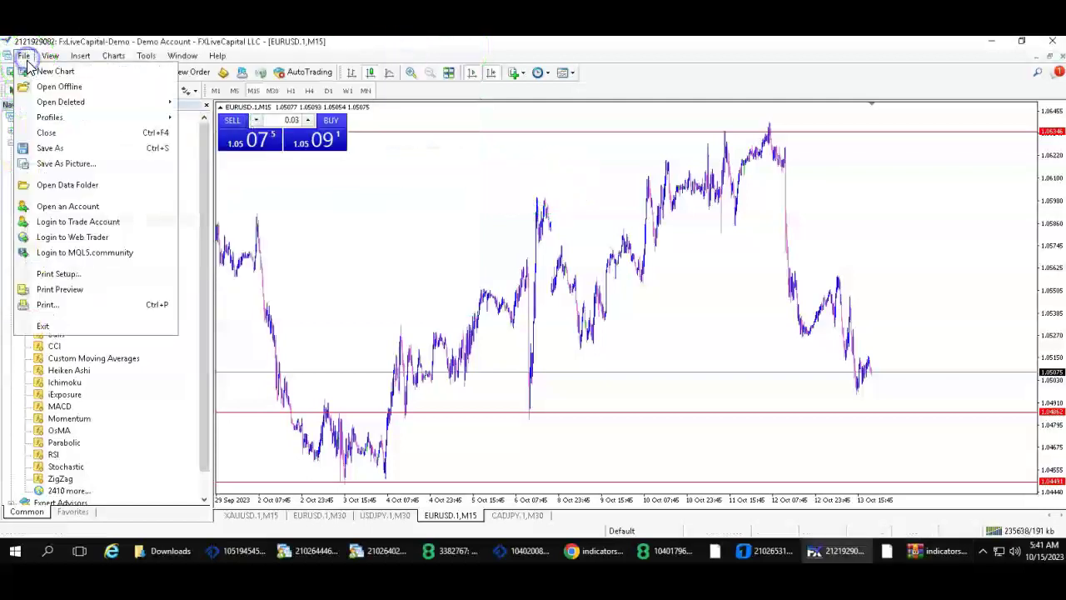
pyautogui.click(76, 184)
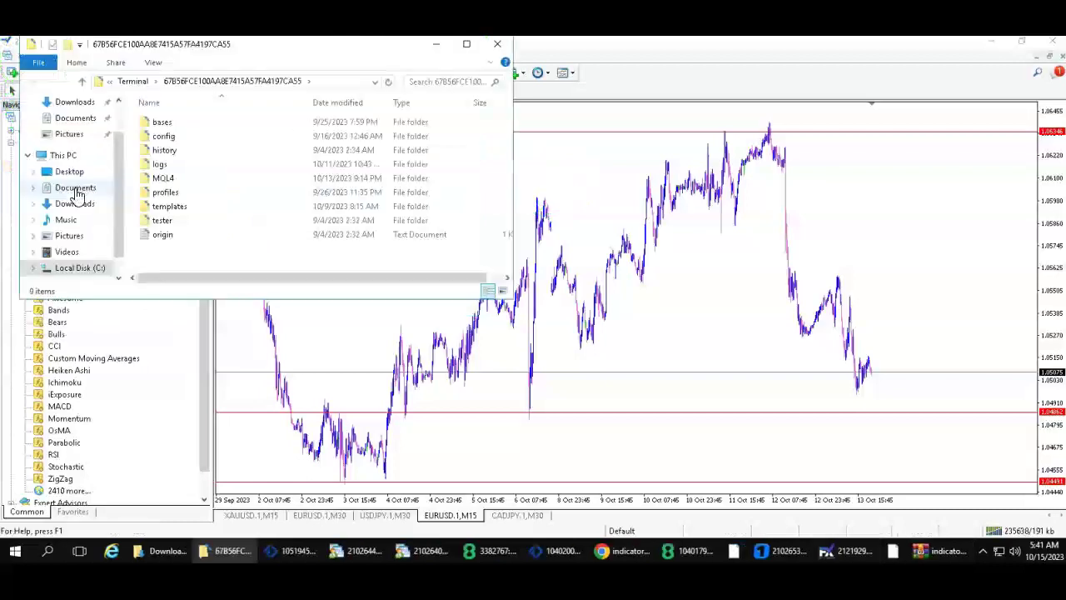
pyautogui.doubleClick(176, 180)
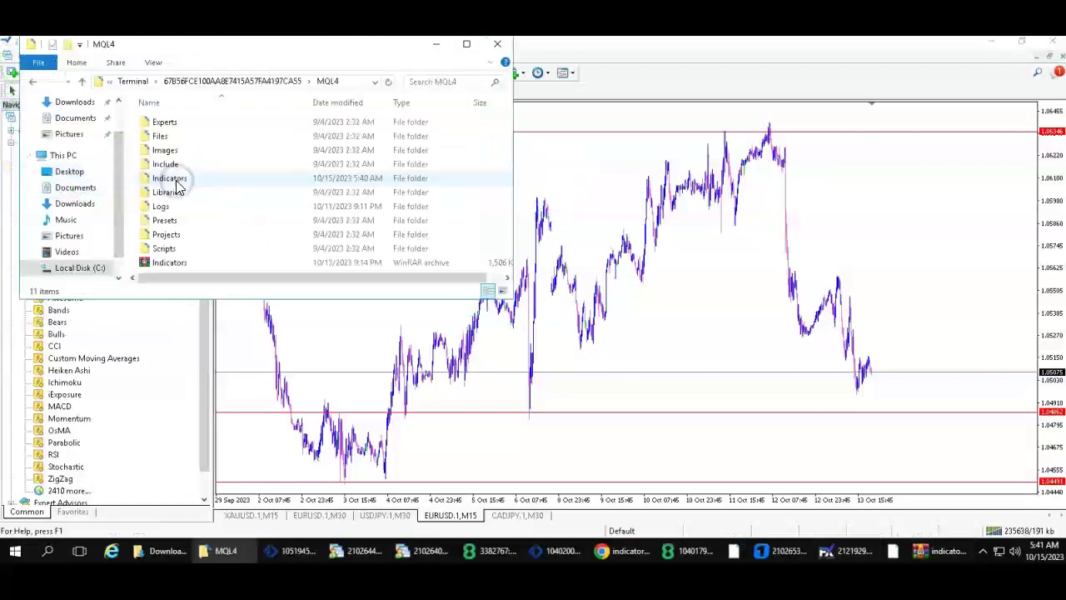
pyautogui.doubleClick(177, 178)
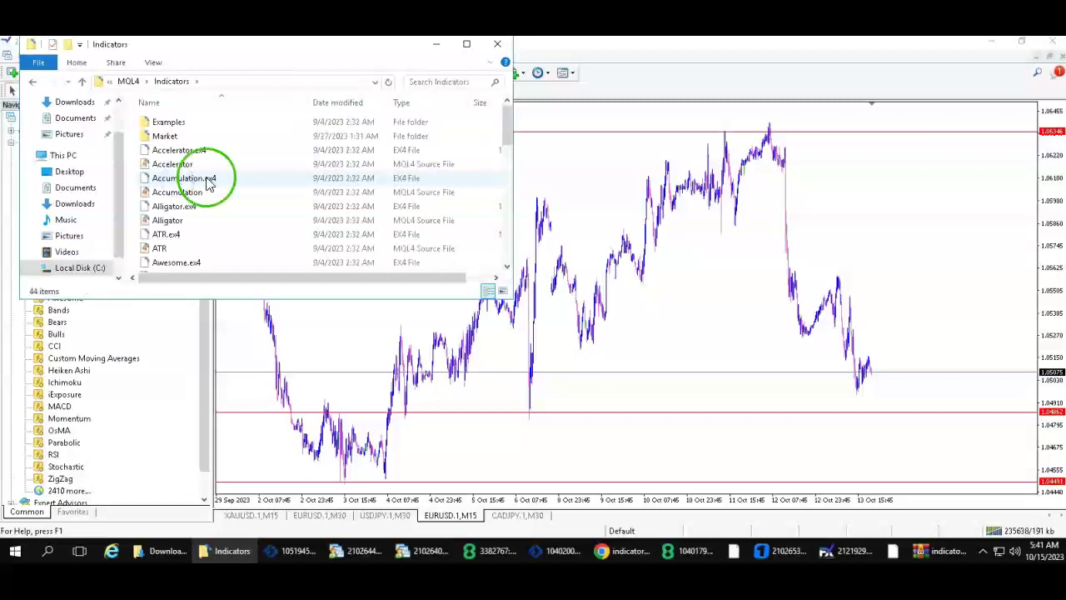
# Paste the copied indicator file into the MQL4 Indicators folder and answer the replace-or-skip prompt
pyautogui.click(271, 220)
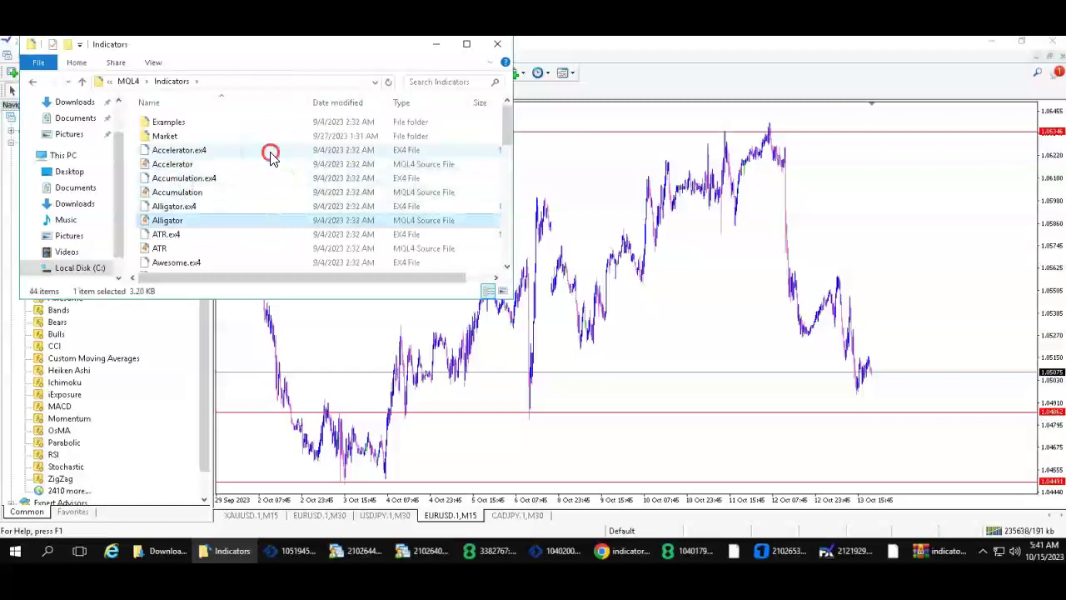
pyautogui.rightClick(272, 157)
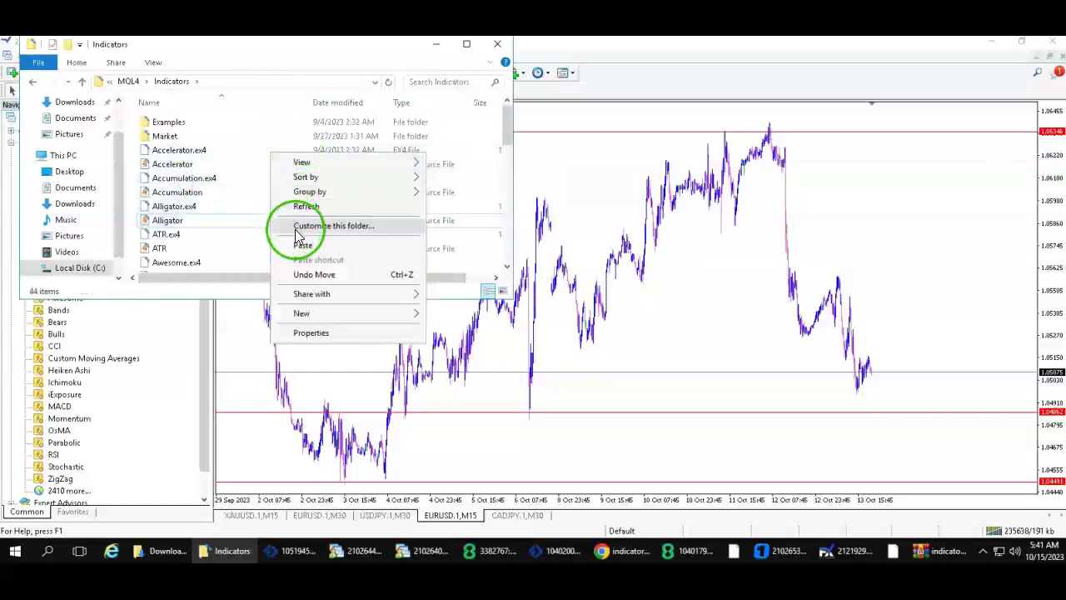
pyautogui.click(231, 136)
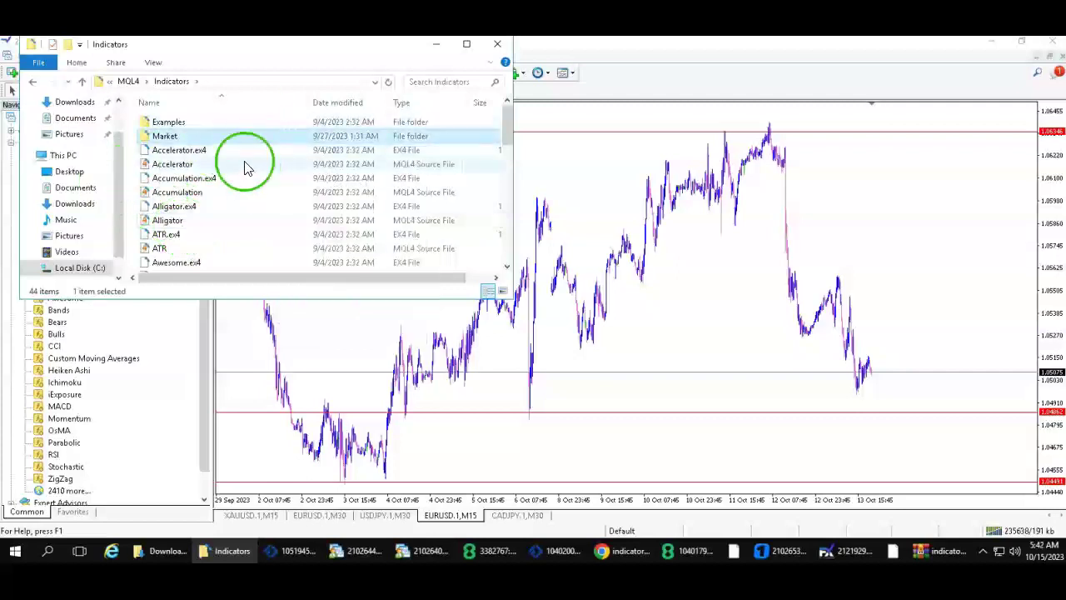
pyautogui.rightClick(222, 198)
pyautogui.click(240, 166)
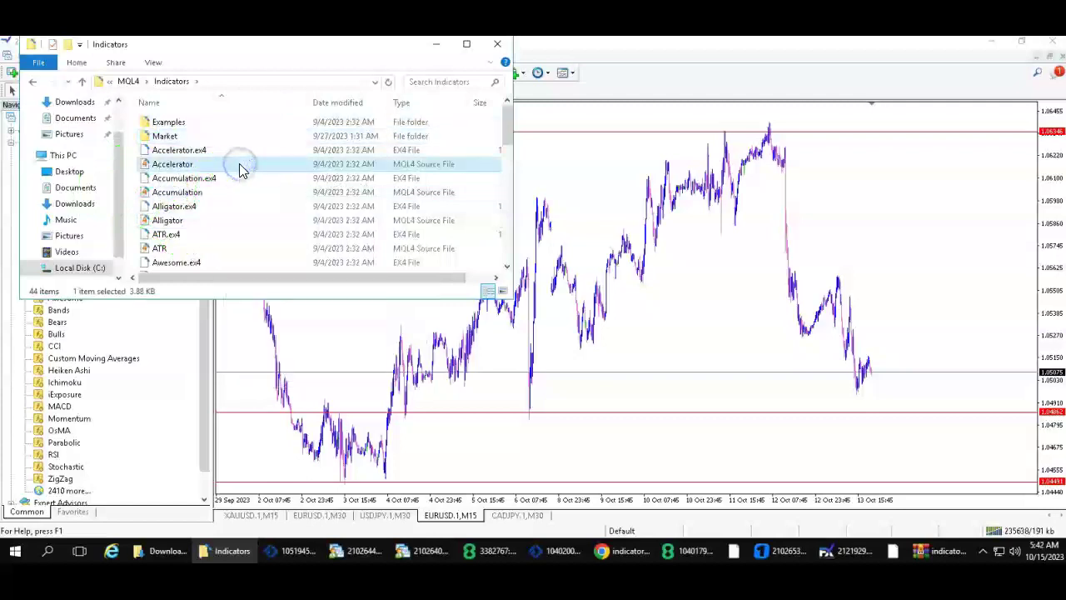
pyautogui.rightClick(264, 208)
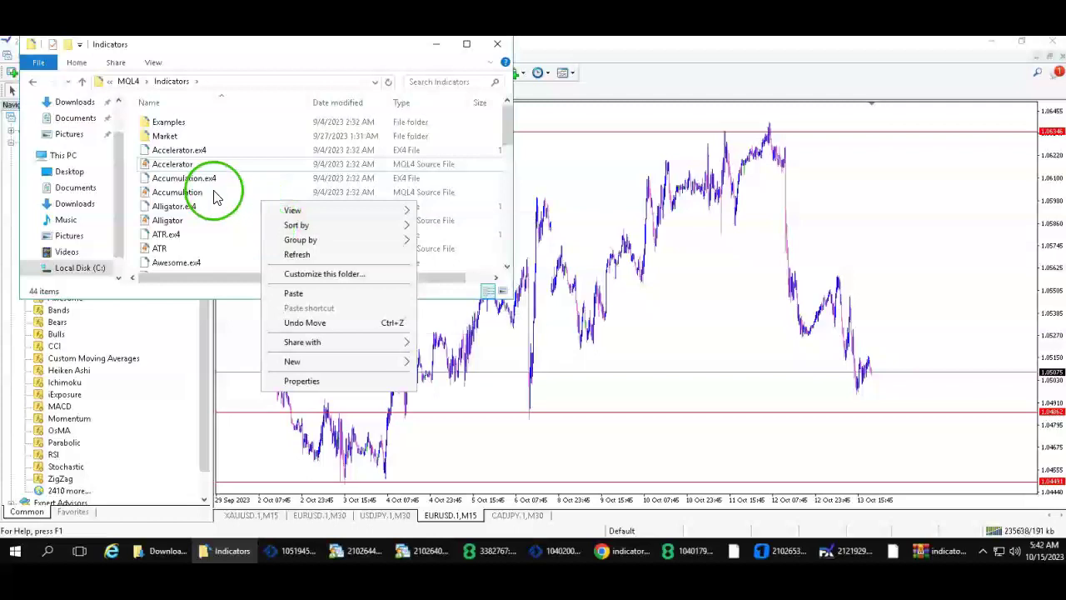
pyautogui.click(267, 204)
pyautogui.rightClick(267, 196)
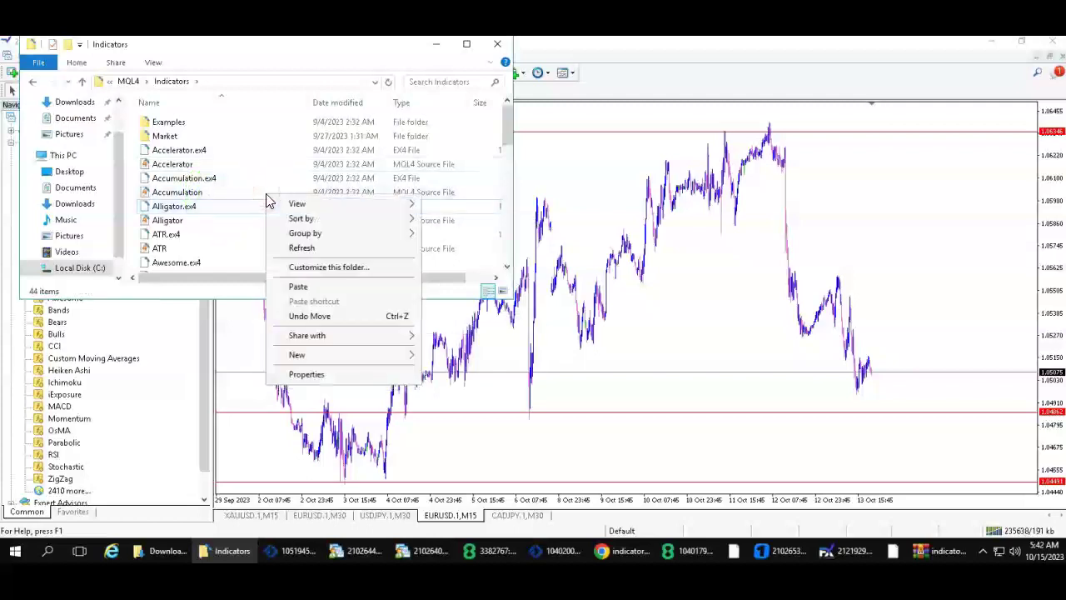
pyautogui.click(298, 285)
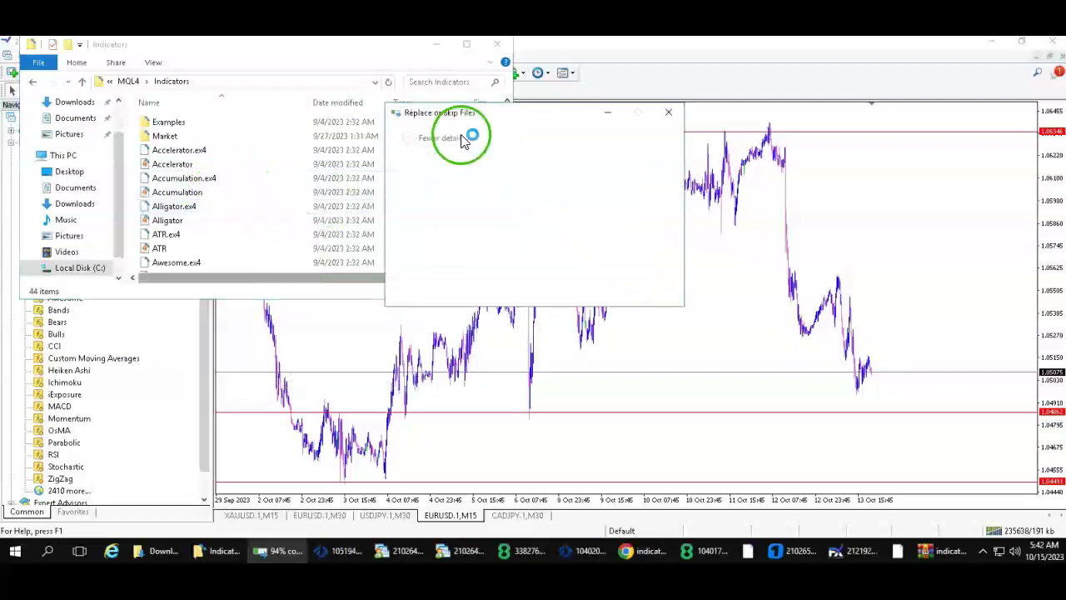
pyautogui.click(474, 204)
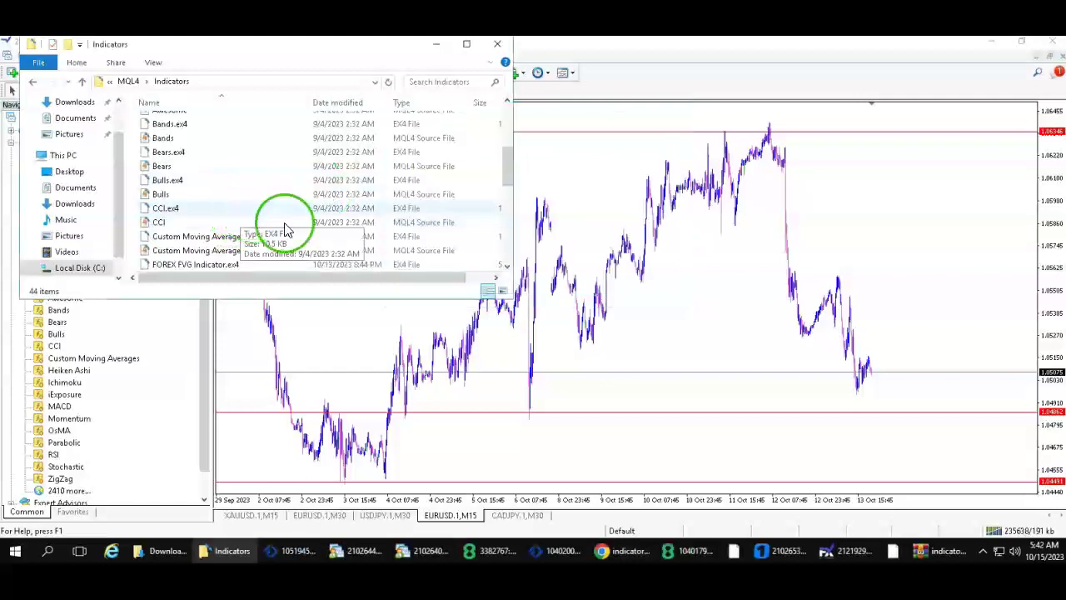
# Look through the Indicators folder for the FOREX FVG Indicator.ex4 file
pyautogui.click(258, 263)
pyautogui.scroll(-2, 333, 208)
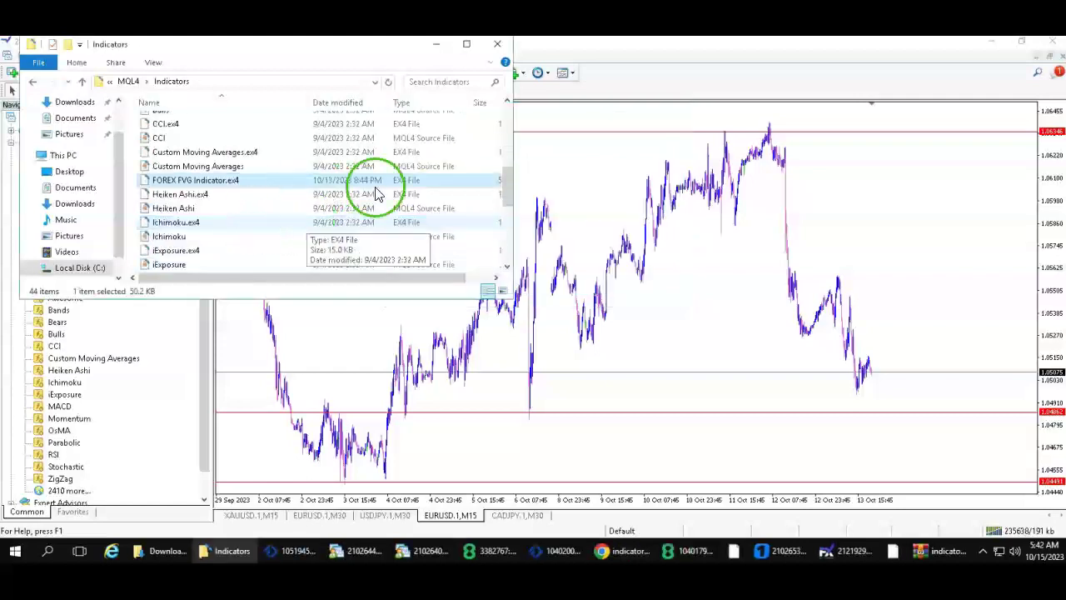
pyautogui.click(281, 206)
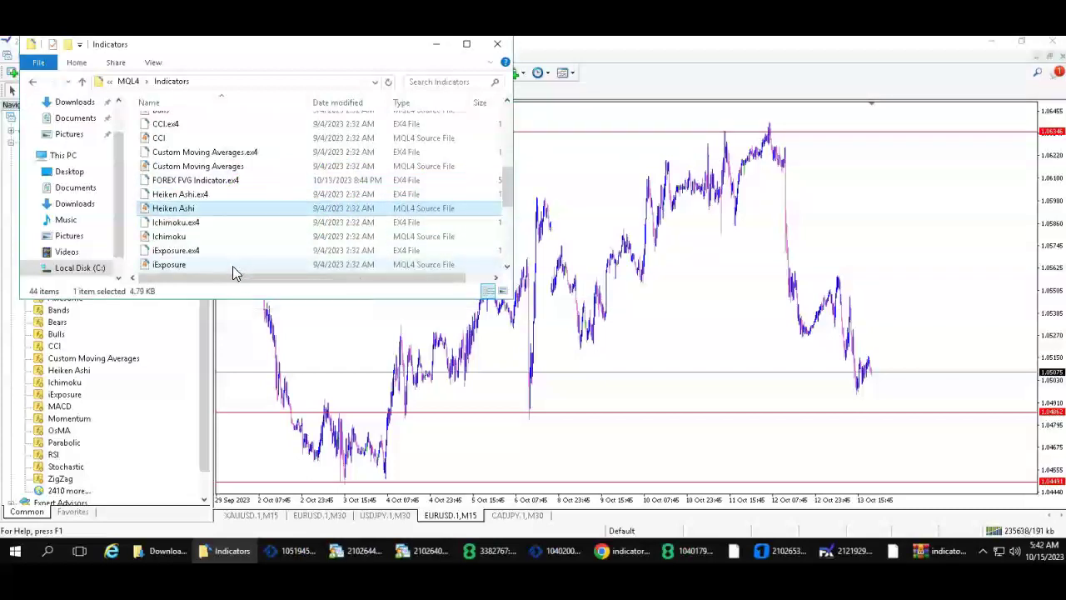
pyautogui.keyDown('ctrl'); pyautogui.click(286, 195); pyautogui.keyUp('ctrl')
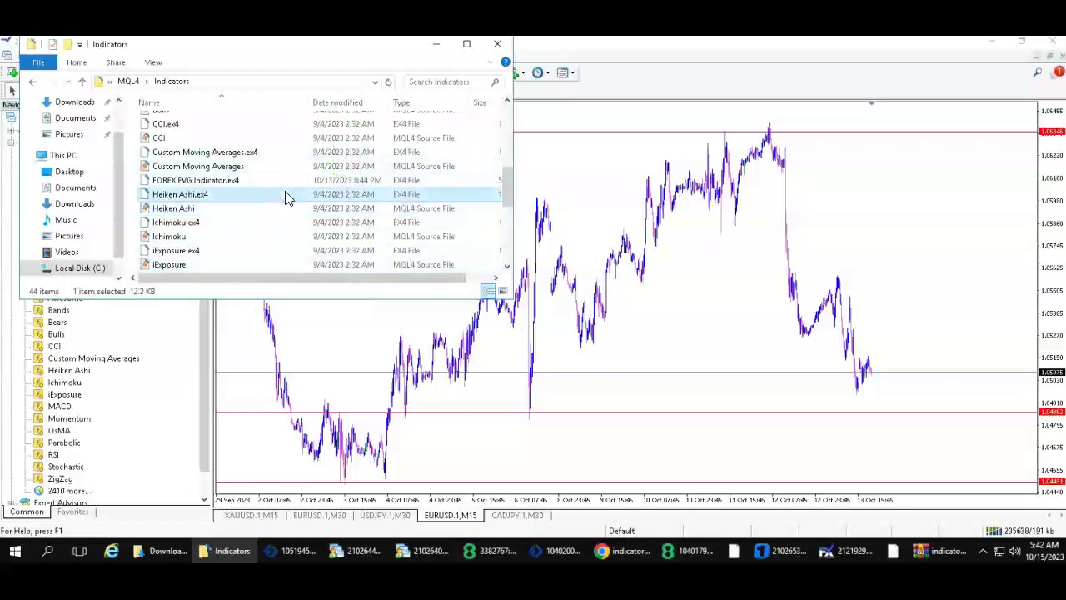
pyautogui.click(255, 251)
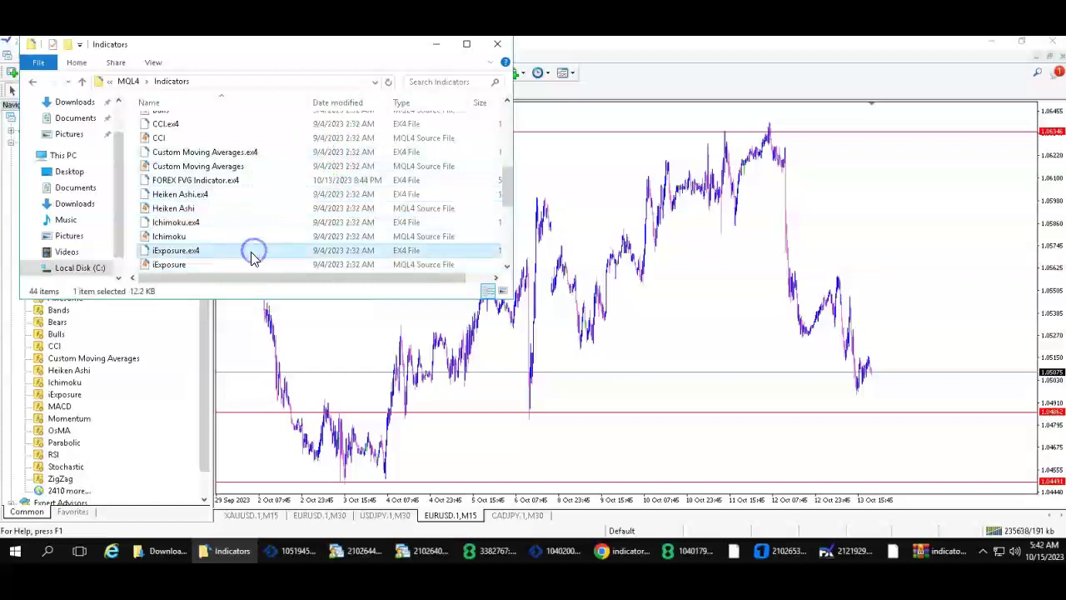
pyautogui.scroll(-3, 255, 254)
pyautogui.scroll(-2, 254, 259)
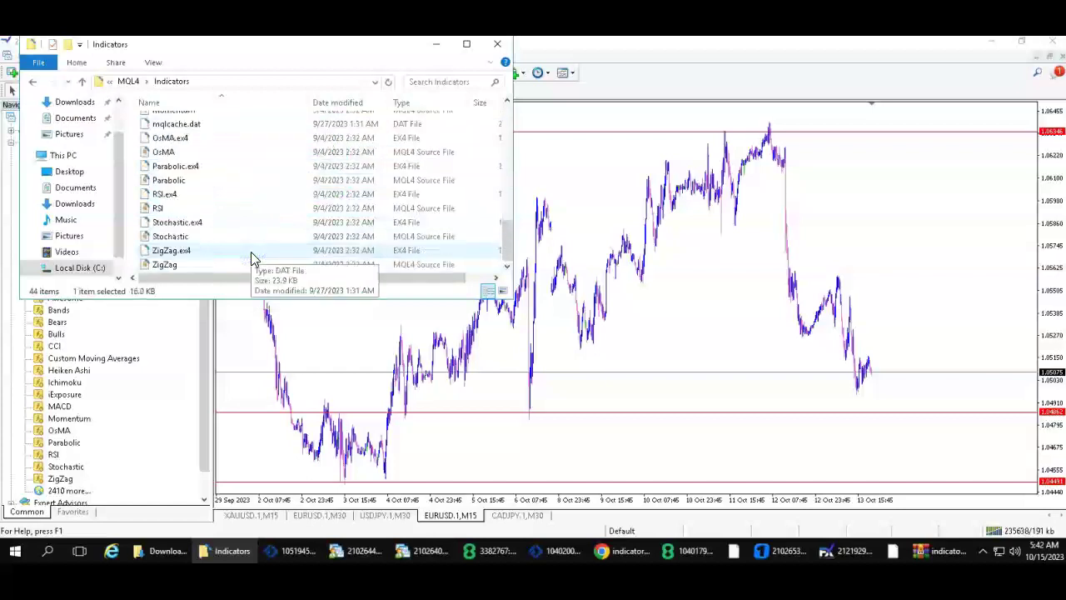
# Paste the copied indicator file into the Indicators folder once more
pyautogui.click(258, 225)
pyautogui.rightClick(258, 197)
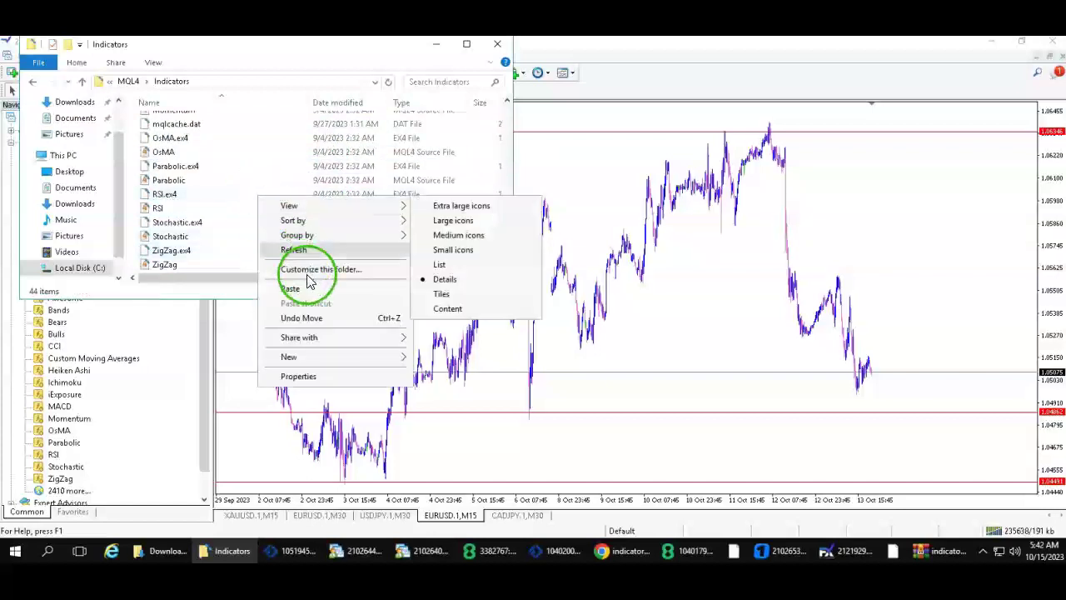
pyautogui.click(287, 289)
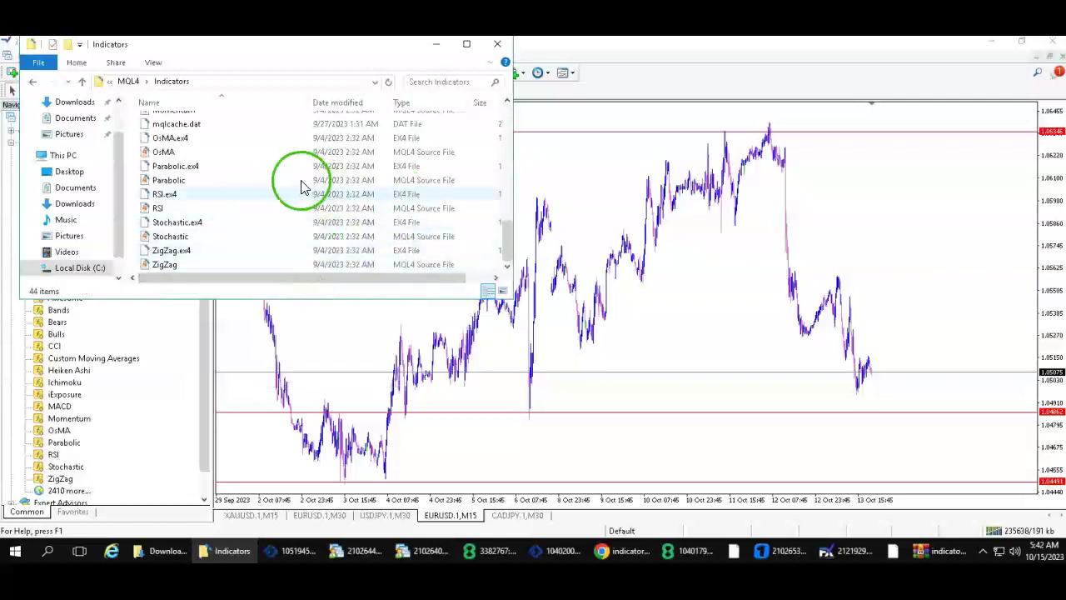
# Select FOREX FVG Indicator.ex4 in the Indicators folder and close the folder window
pyautogui.click(224, 208)
pyautogui.scroll(7, 237, 190)
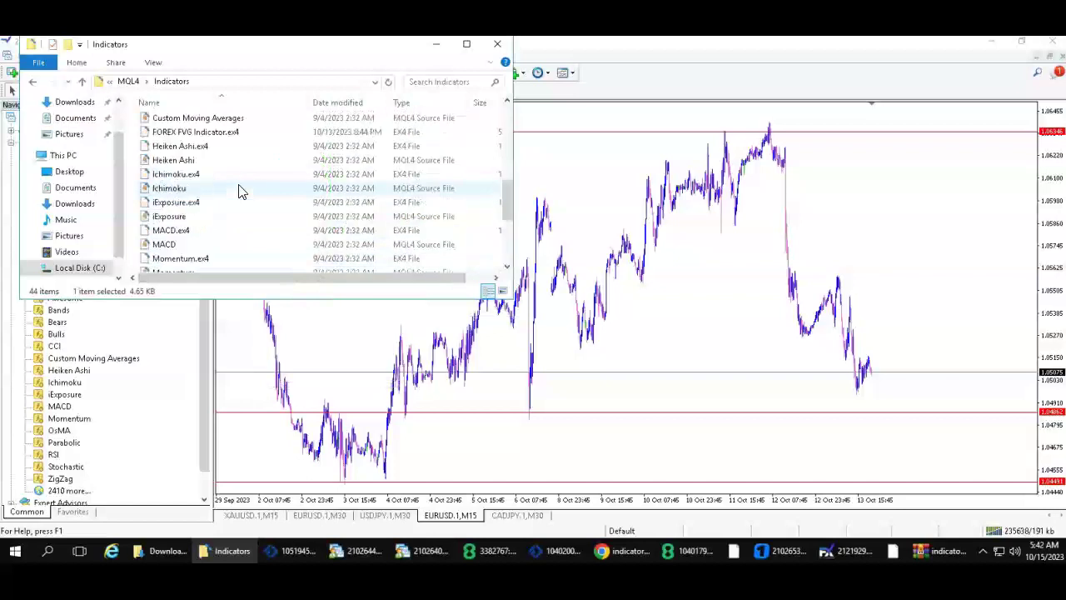
pyautogui.scroll(-6, 234, 200)
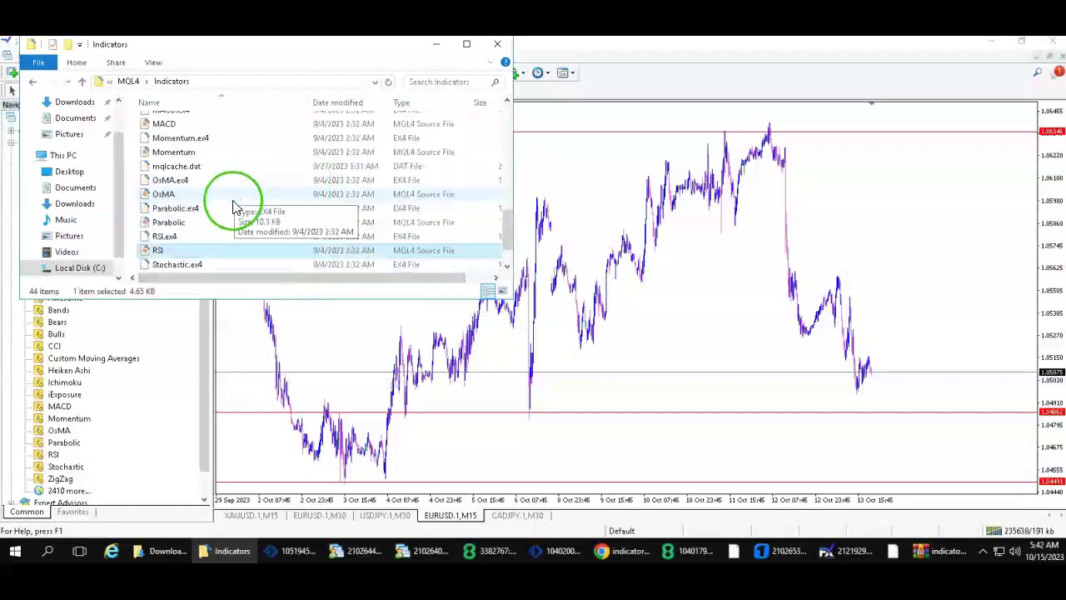
pyautogui.scroll(3, 236, 207)
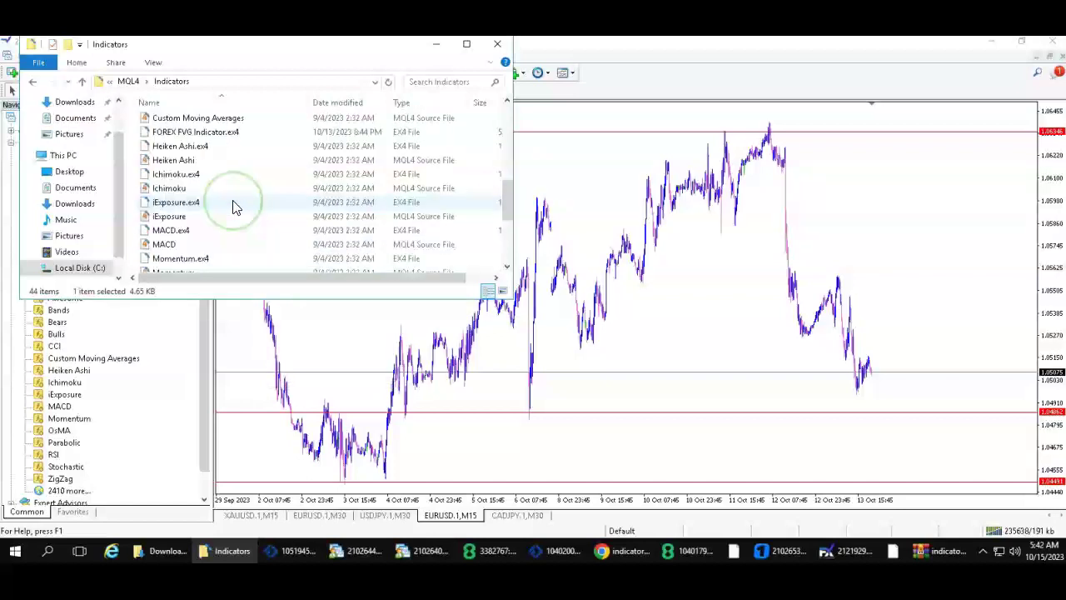
pyautogui.click(238, 132)
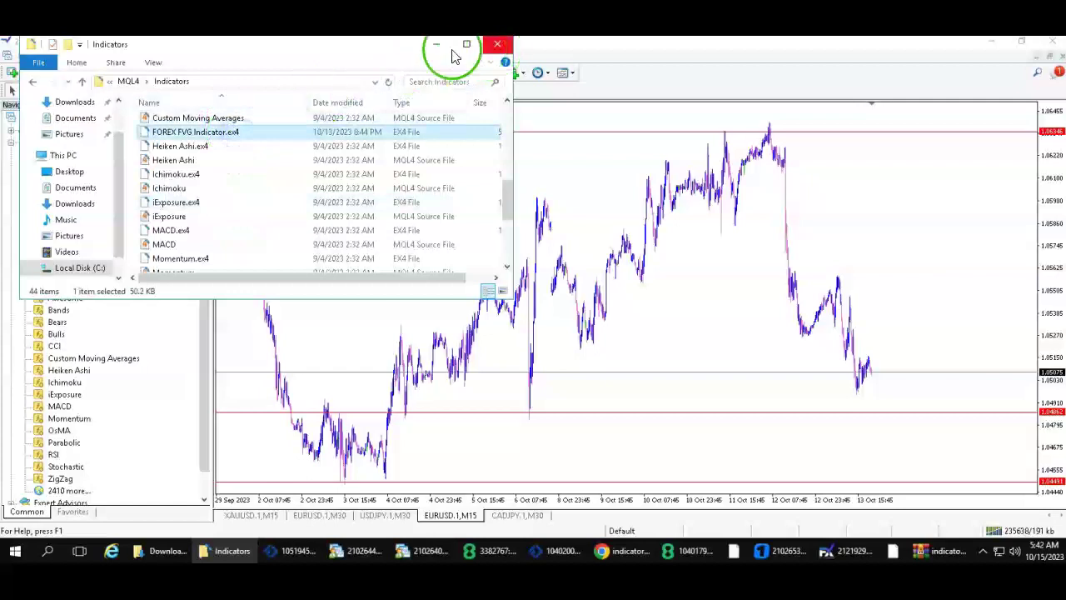
pyautogui.click(491, 47)
# Refresh the Navigator's indicator list so newly copied indicators are loaded
pyautogui.click(222, 214)
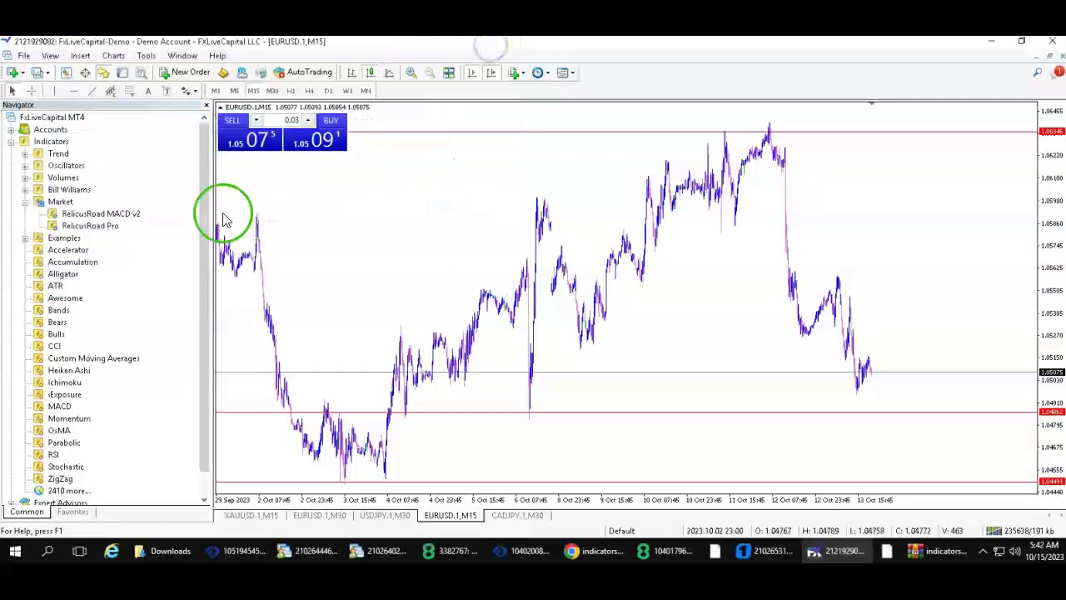
pyautogui.click(151, 285)
pyautogui.rightClick(153, 283)
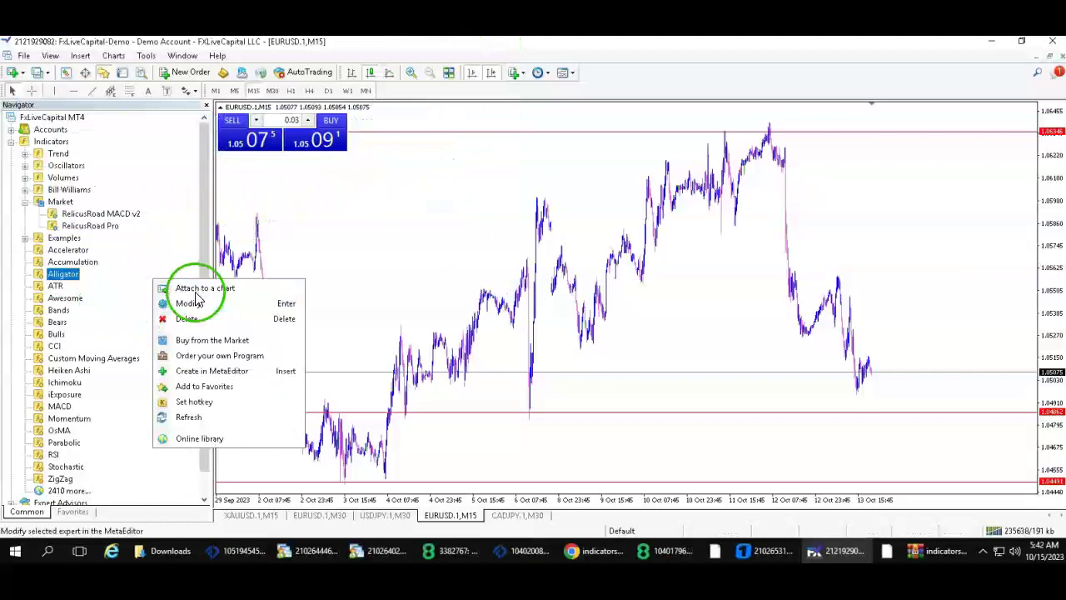
pyautogui.rightClick(165, 253)
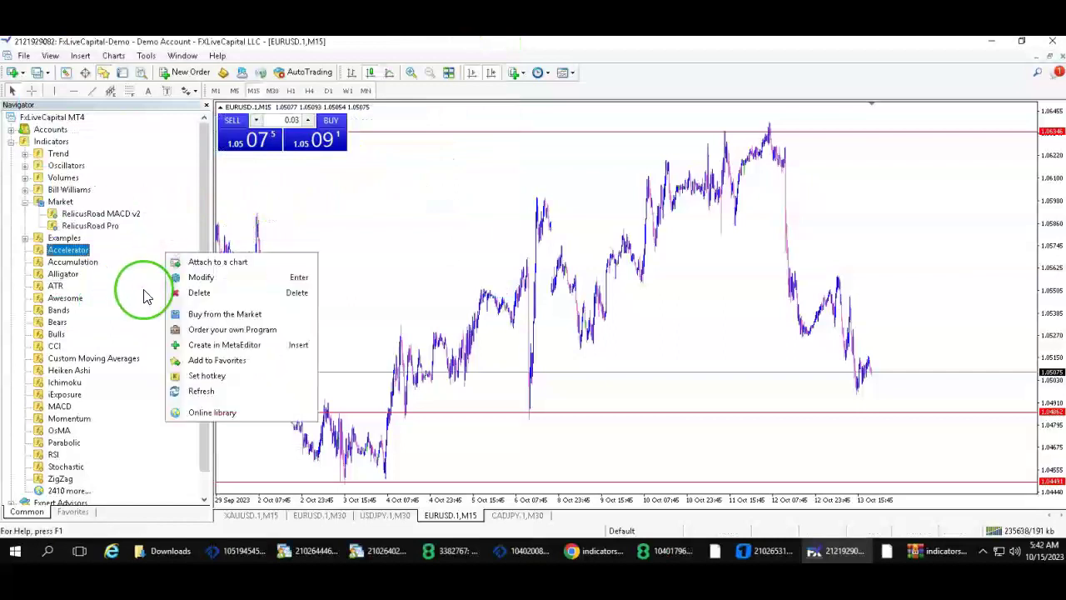
pyautogui.click(206, 390)
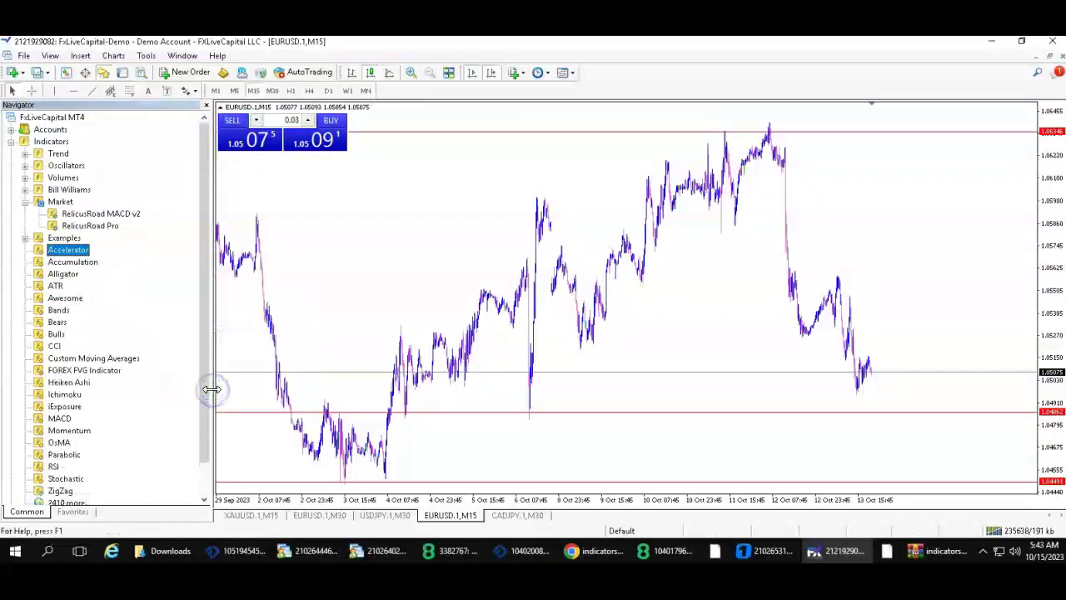
# Add FOREX FVG Indicator to the EURUSD M15 chart and show all its input parameters in an enlarged settings dialog
pyautogui.click(102, 370)
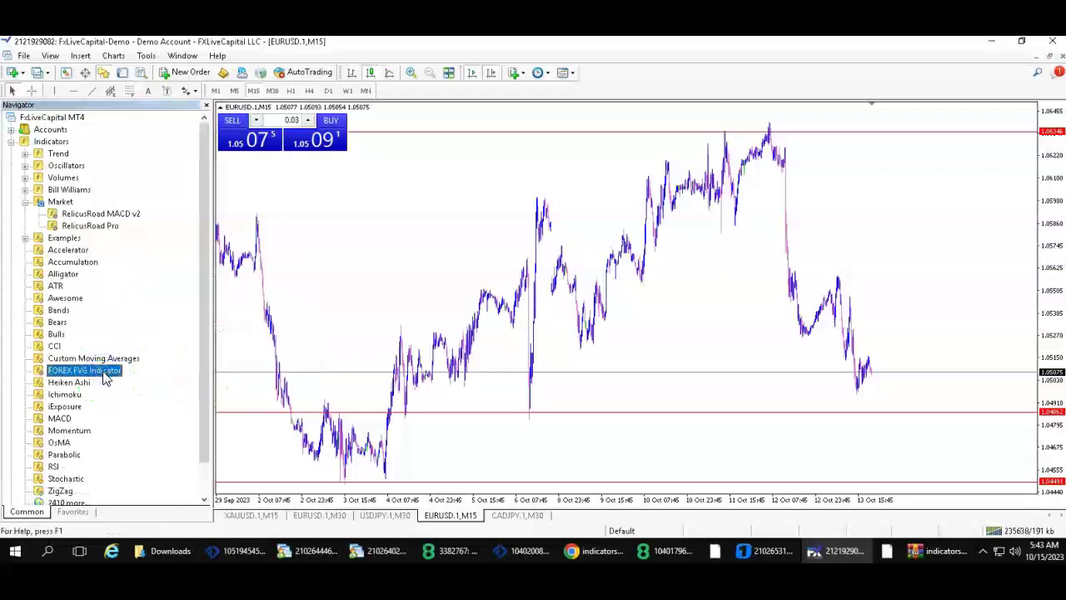
pyautogui.moveTo(106, 377); pyautogui.dragTo(374, 269)
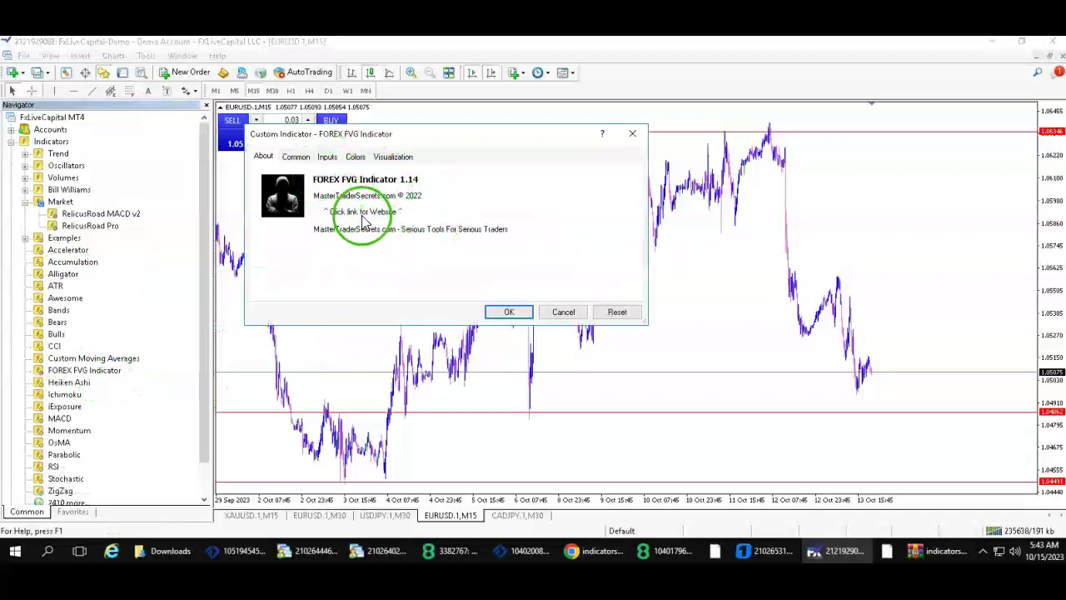
pyautogui.click(297, 160)
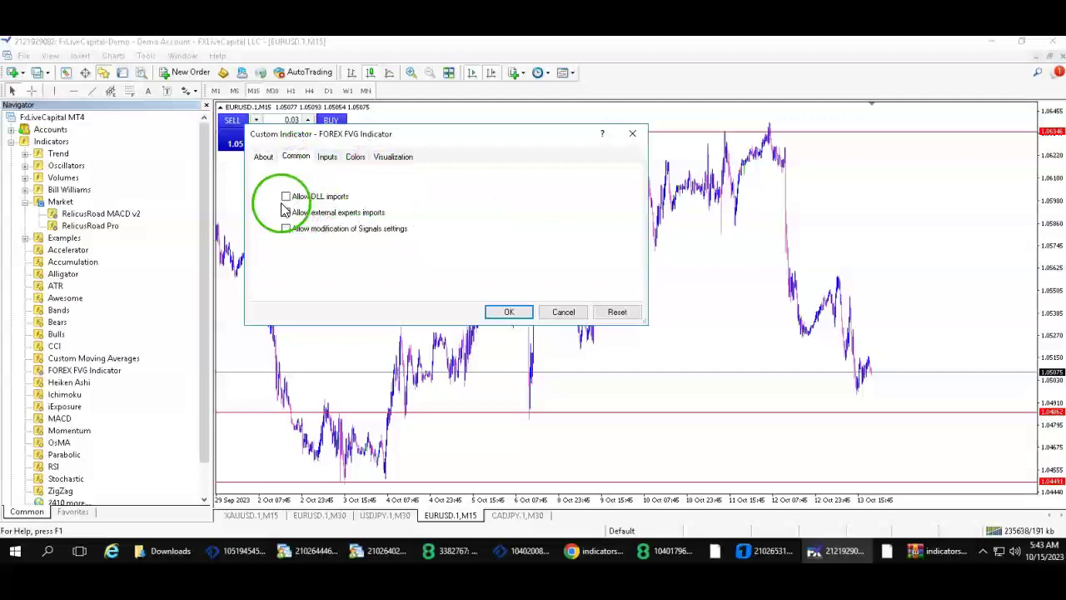
pyautogui.click(326, 158)
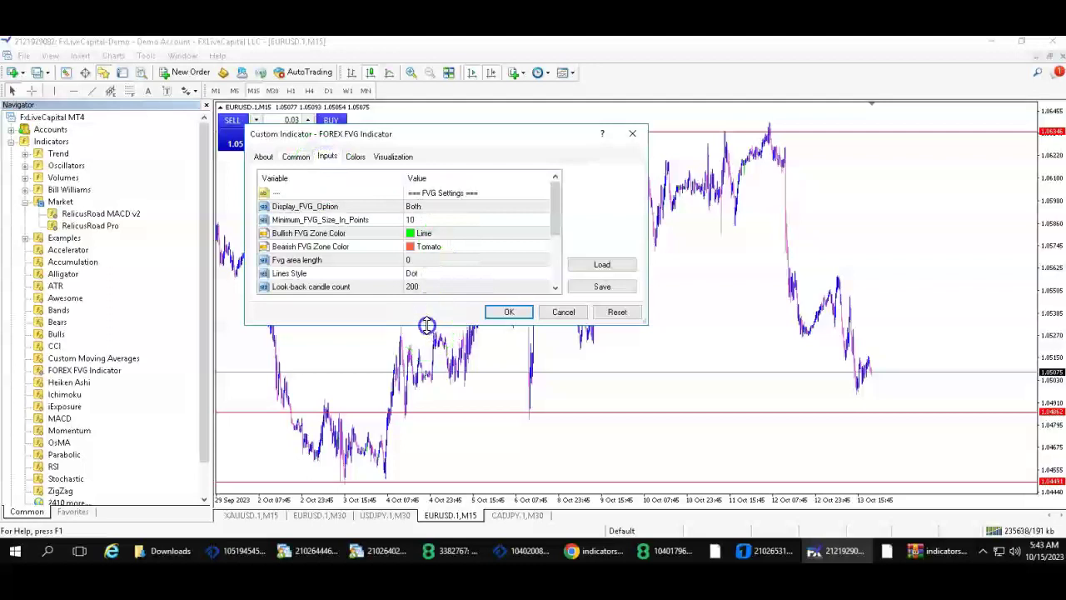
pyautogui.moveTo(426, 324); pyautogui.dragTo(426, 478)
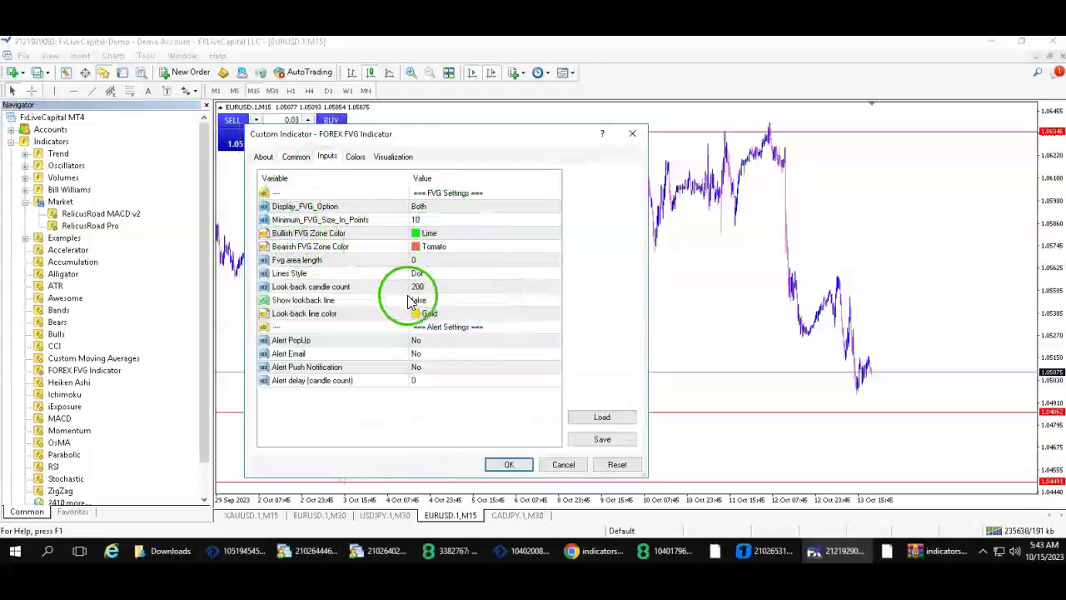
# Set the indicator's Alert Push Notification option to Yes
pyautogui.click(427, 342)
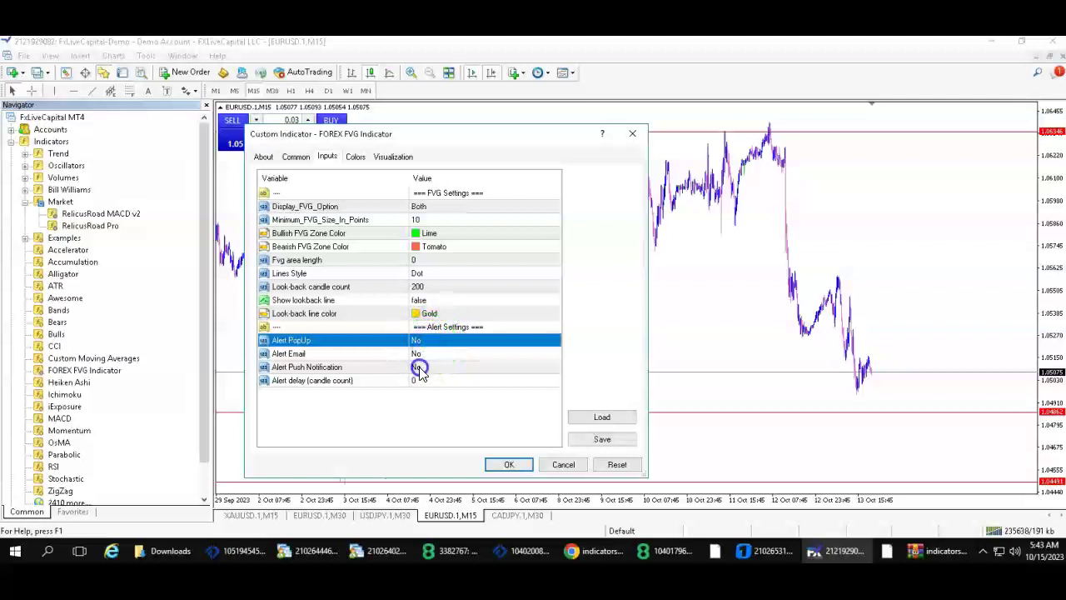
pyautogui.click(420, 369)
pyautogui.click(421, 369)
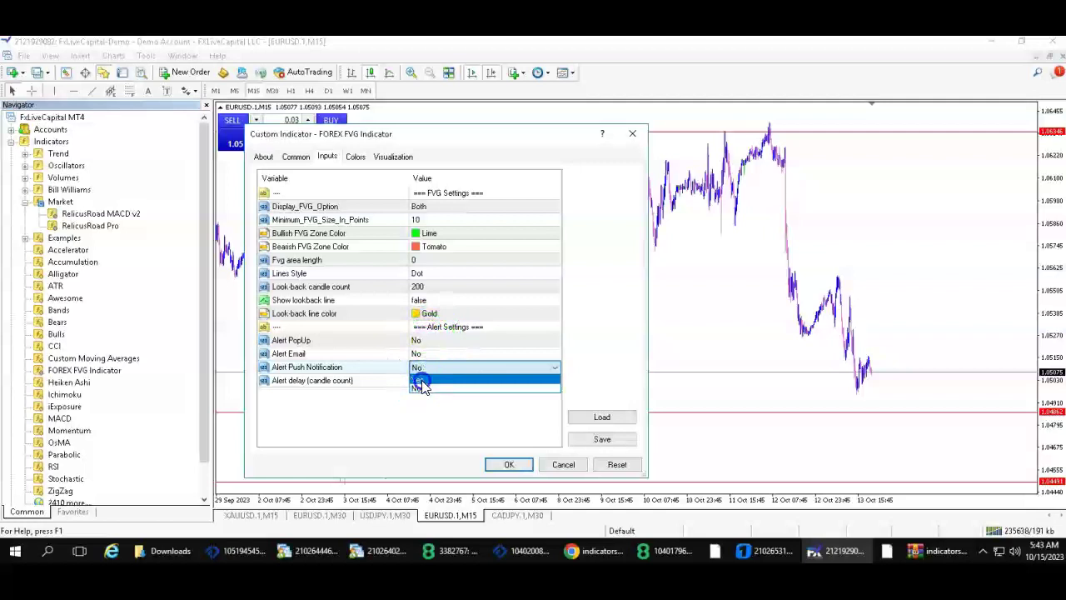
pyautogui.click(422, 382)
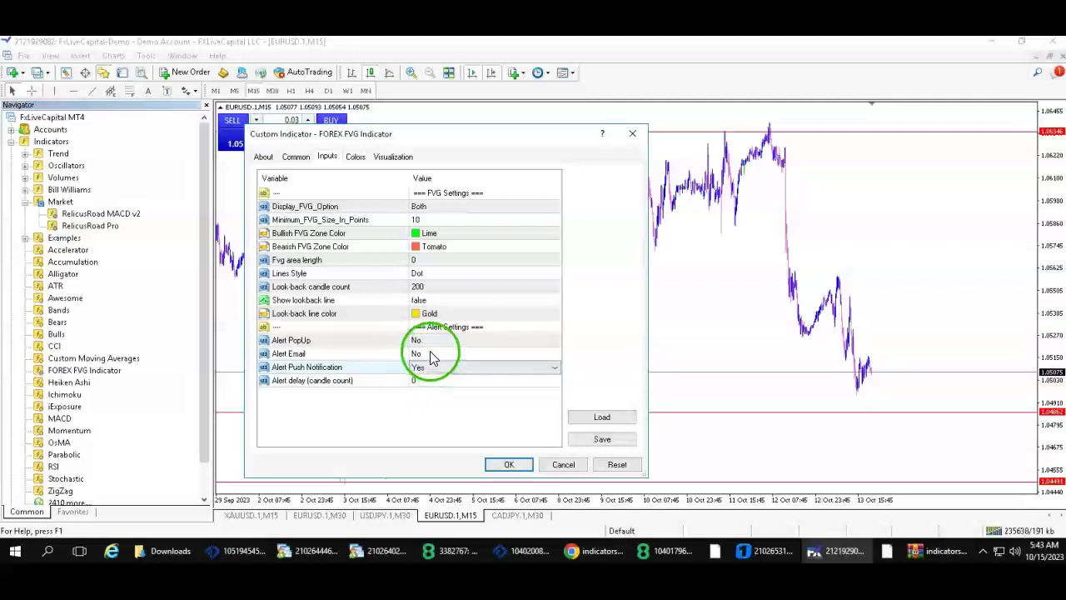
# Review the FOREX FVG Indicator's line color settings and apply the indicator to the EURUSD M15 chart
pyautogui.click(348, 384)
pyautogui.click(355, 156)
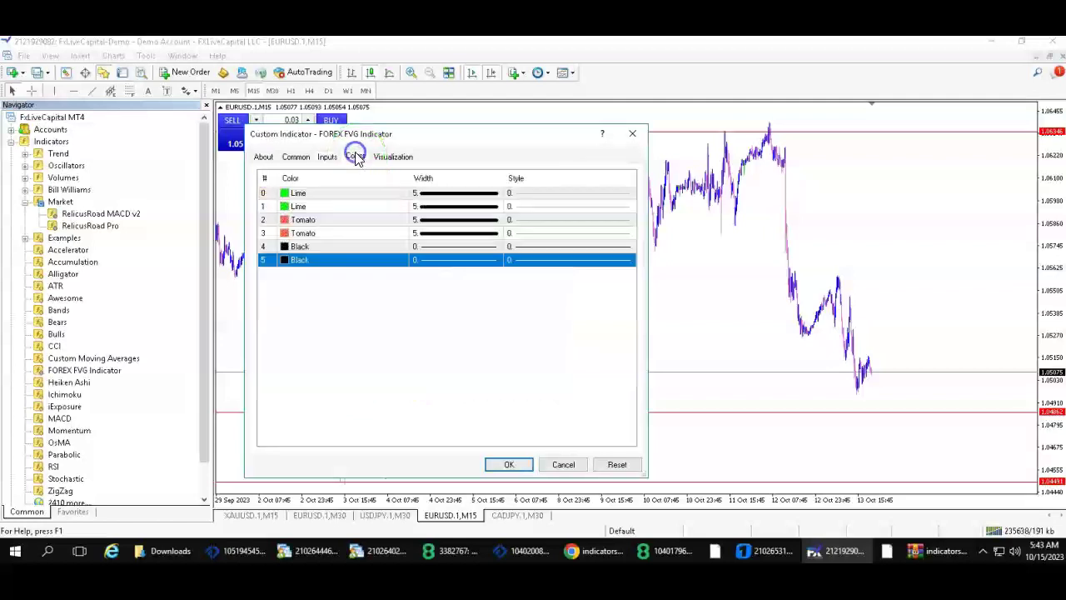
pyautogui.click(524, 464)
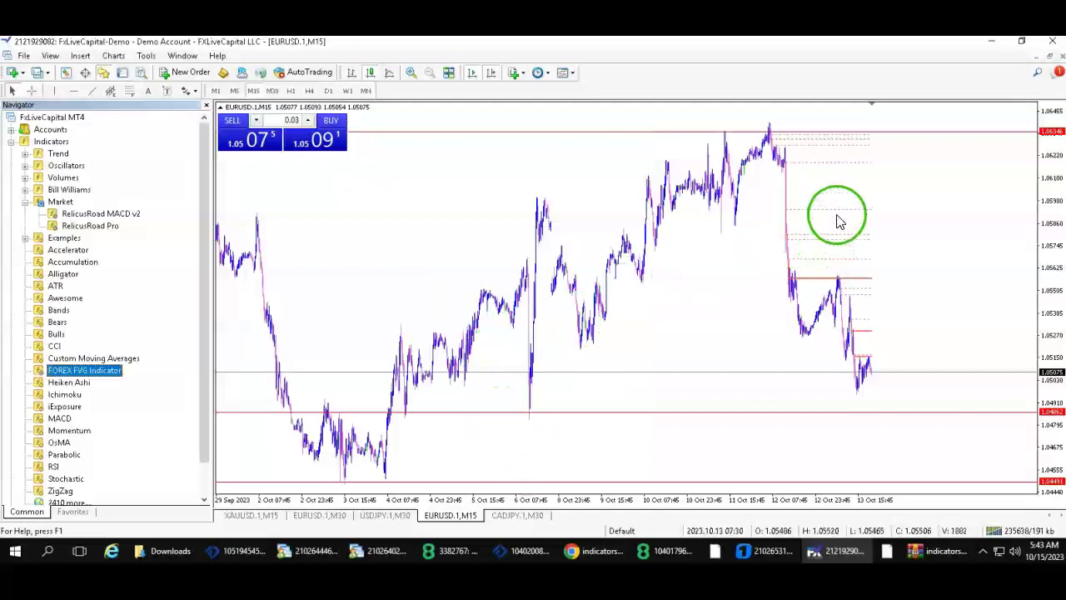
# Enable Push Notifications in the terminal options and place the cursor in the MetaQuotes ID field
pyautogui.click(148, 57)
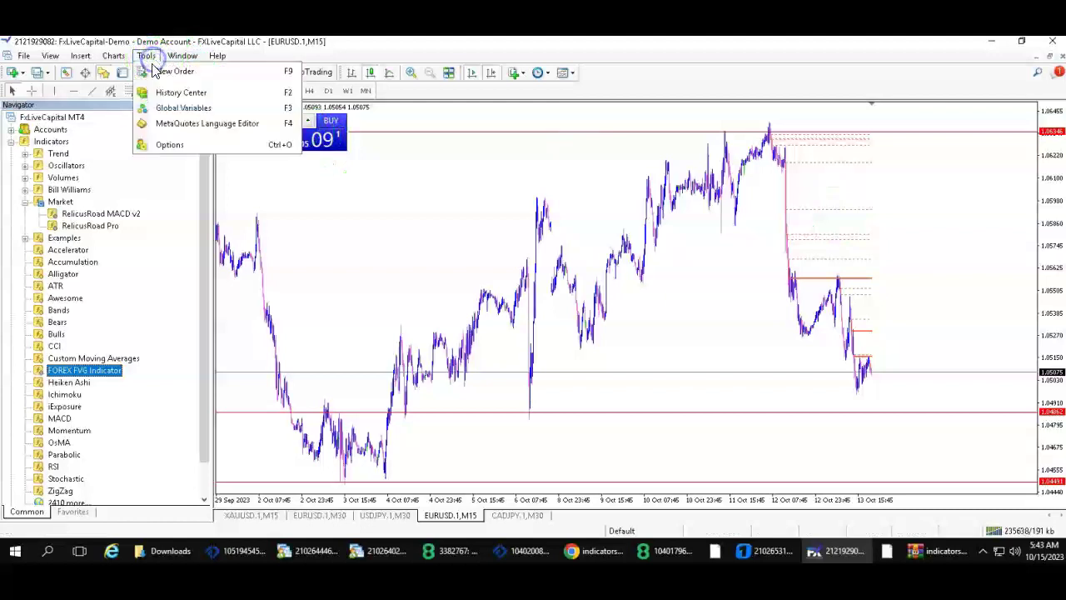
pyautogui.click(158, 146)
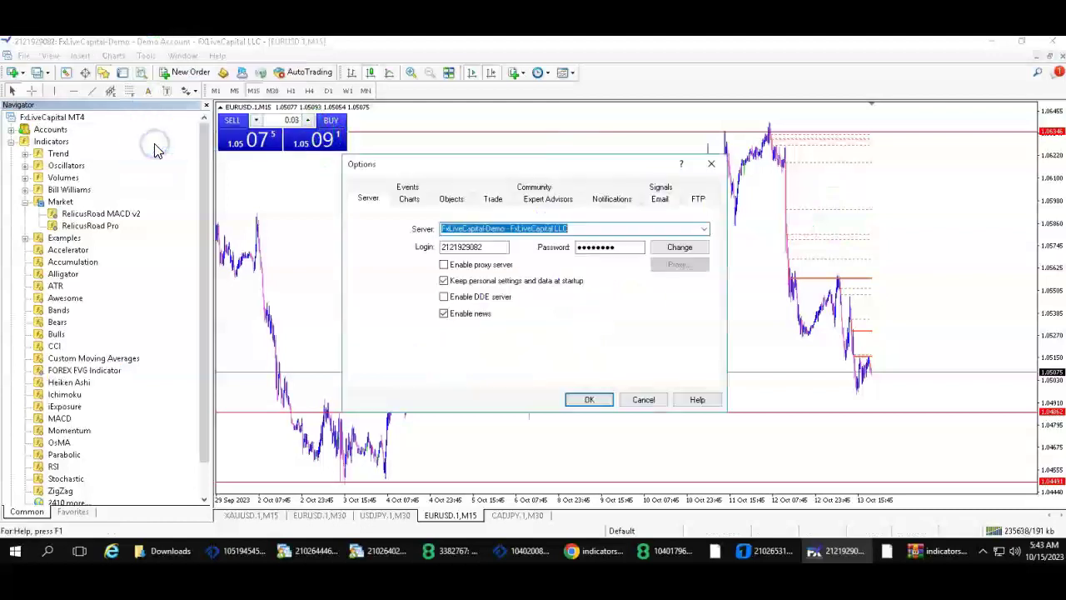
pyautogui.click(602, 199)
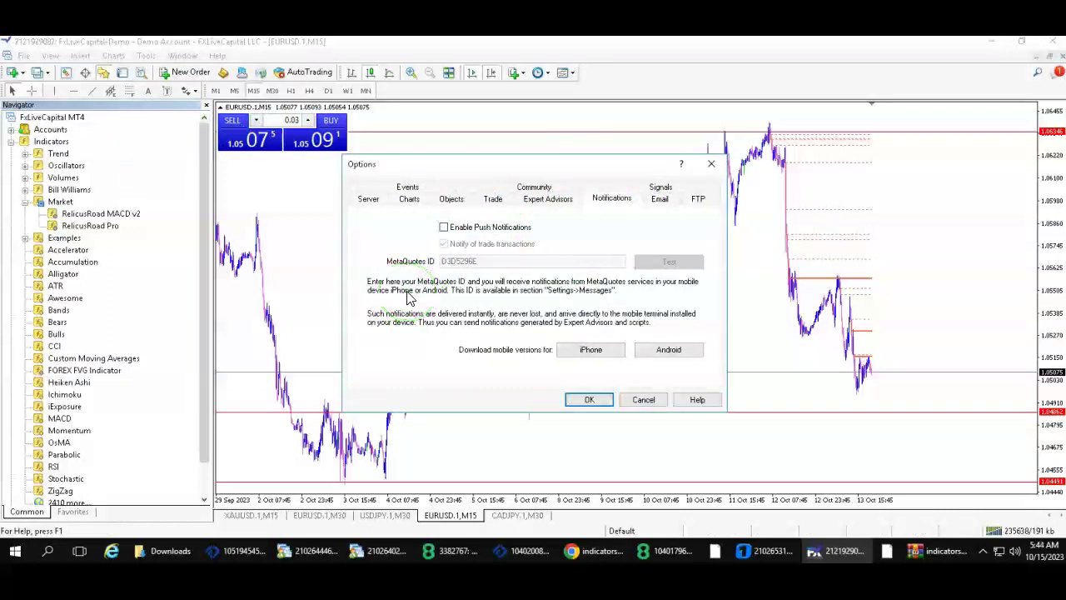
pyautogui.click(465, 263)
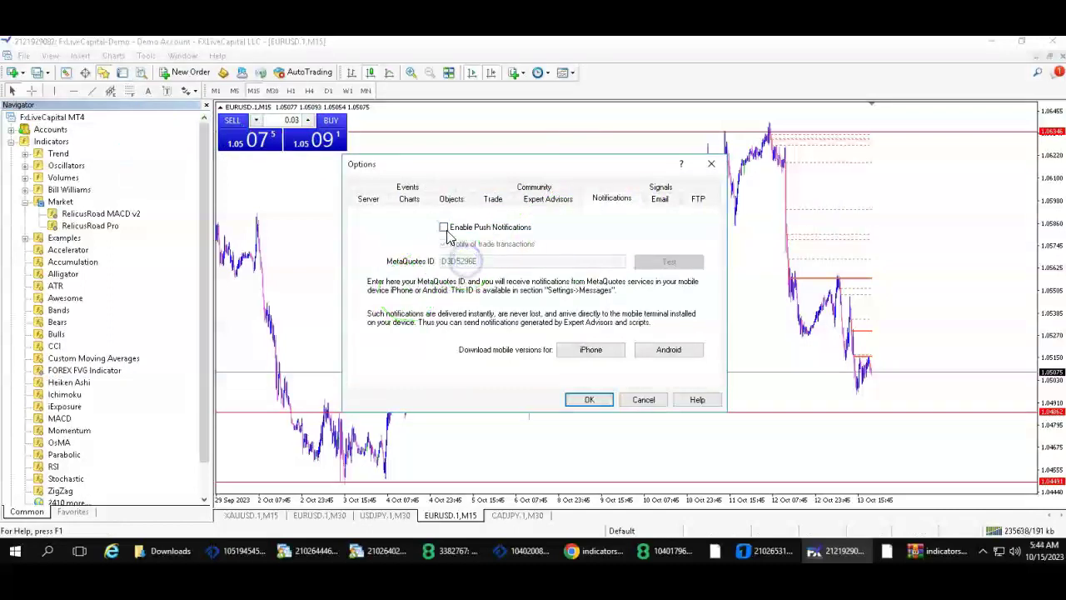
pyautogui.click(445, 227)
pyautogui.click(463, 244)
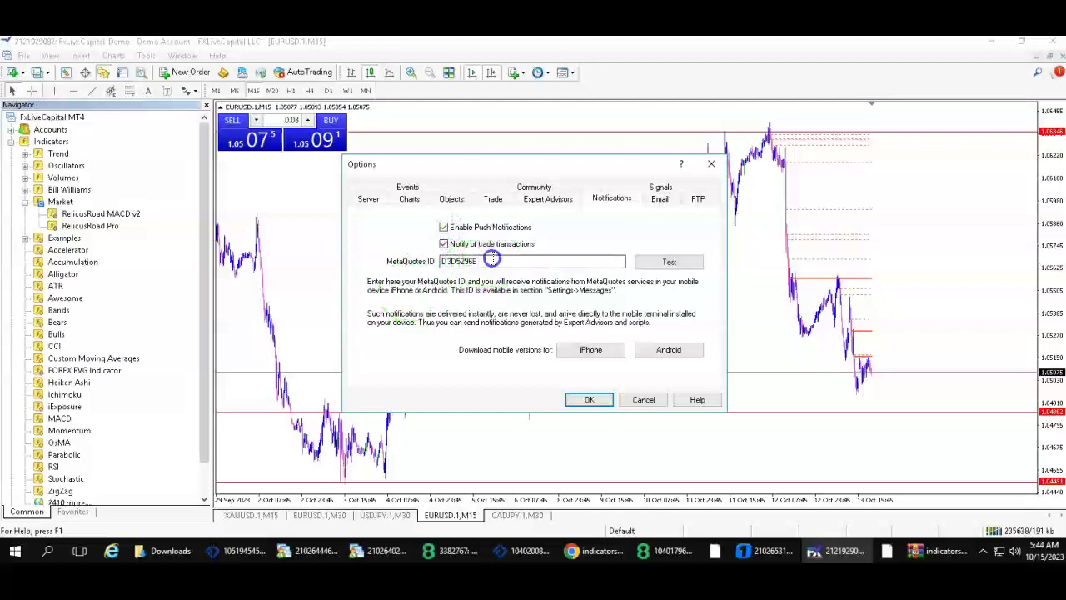
pyautogui.moveTo(491, 261); pyautogui.dragTo(450, 262)
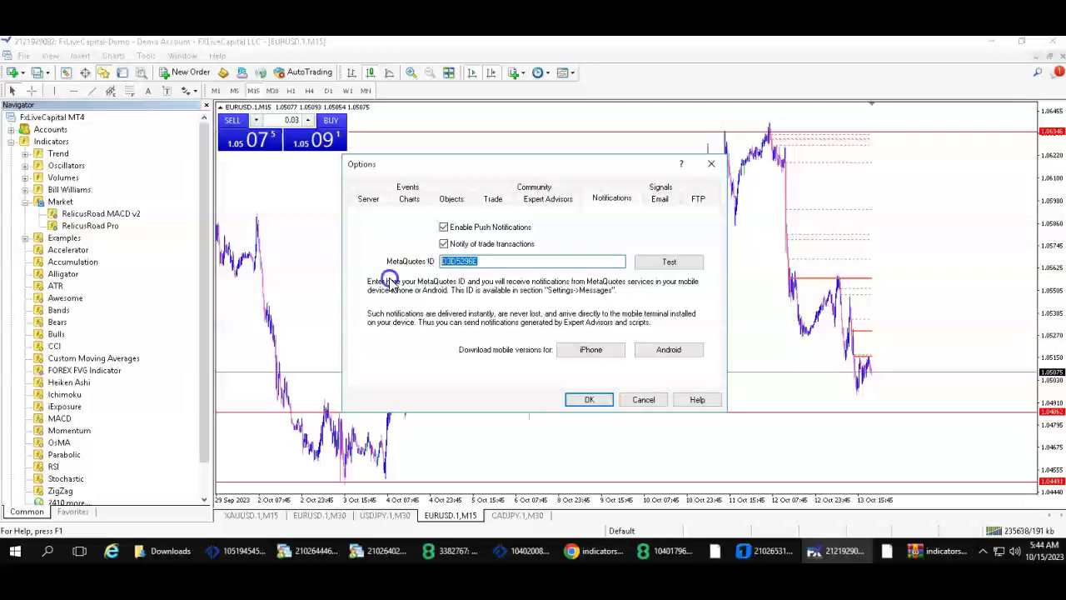
pyautogui.click(427, 265)
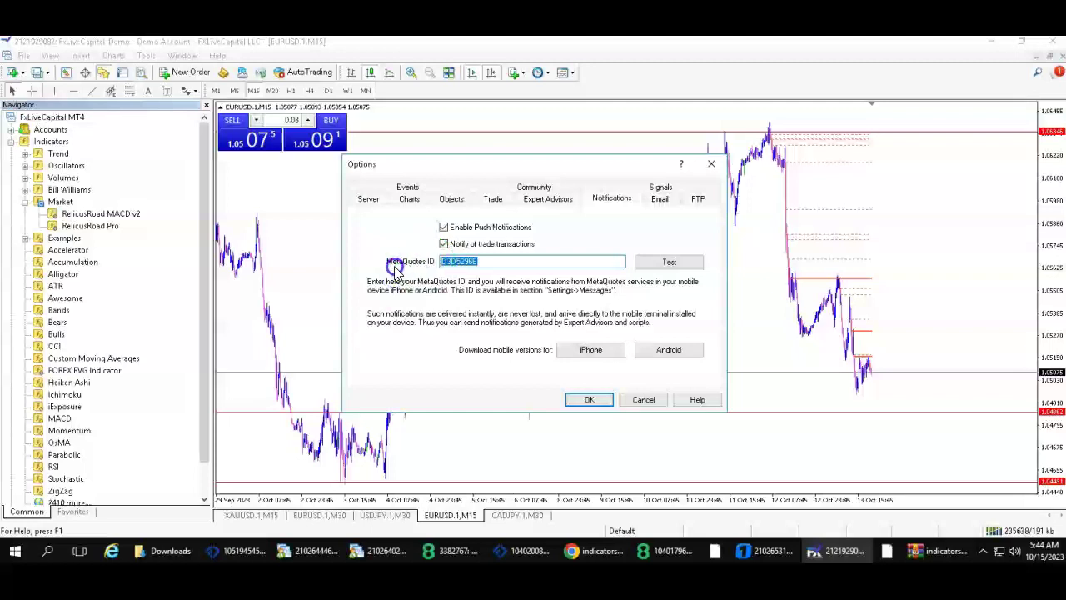
pyautogui.click(498, 261)
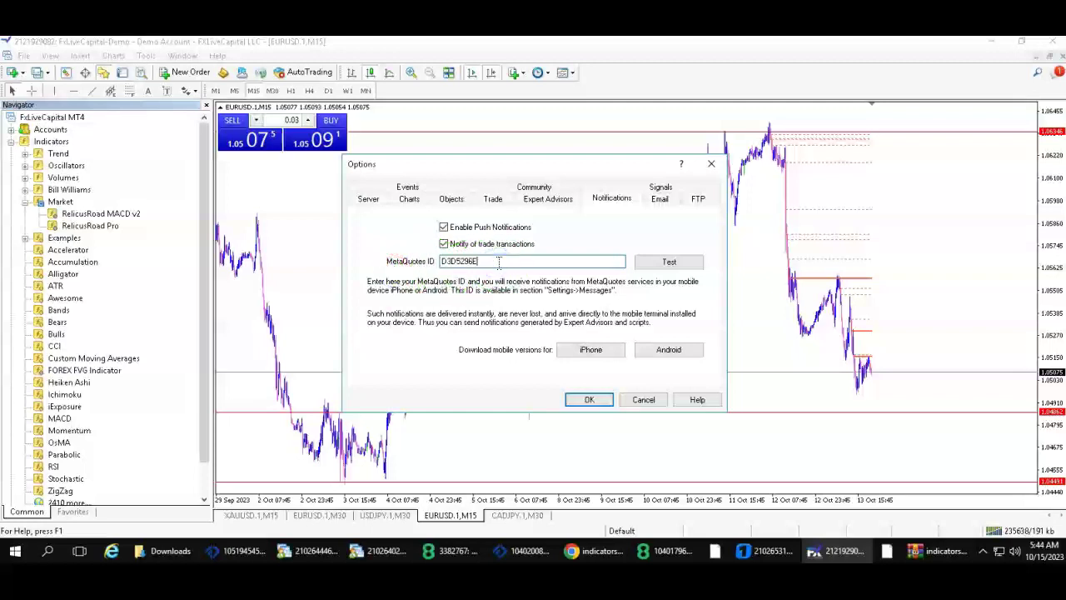
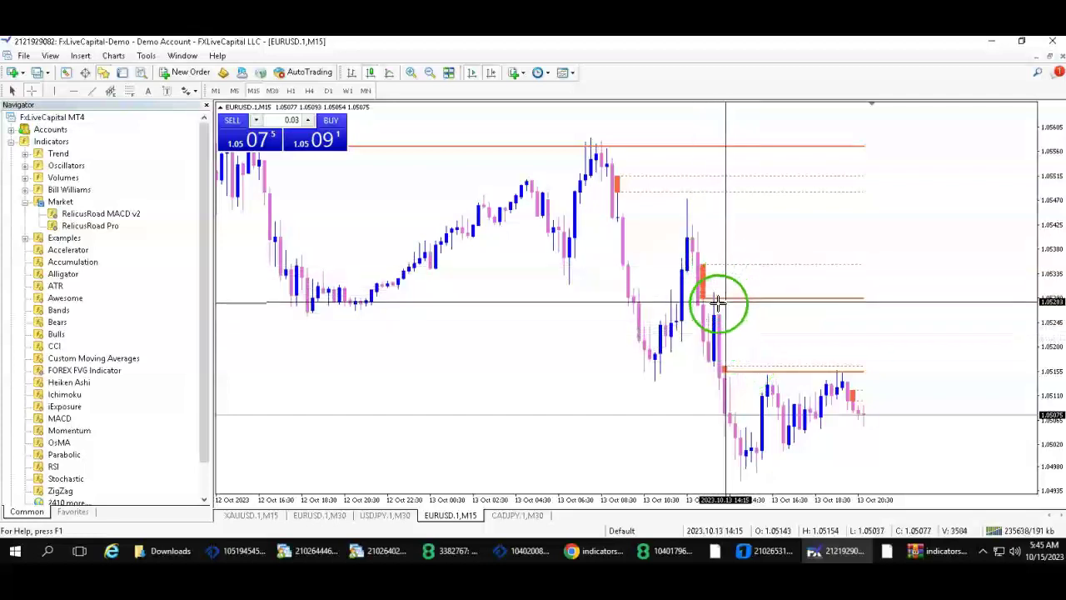
# Trace the bearish gap at 13 Oct 13:00 with the crosshair and mark it with a yellow rectangle from about 12:45 to 17:45
pyautogui.moveTo(694, 248); pyautogui.dragTo(720, 324)
pyautogui.moveTo(709, 268); pyautogui.dragTo(96, 60)
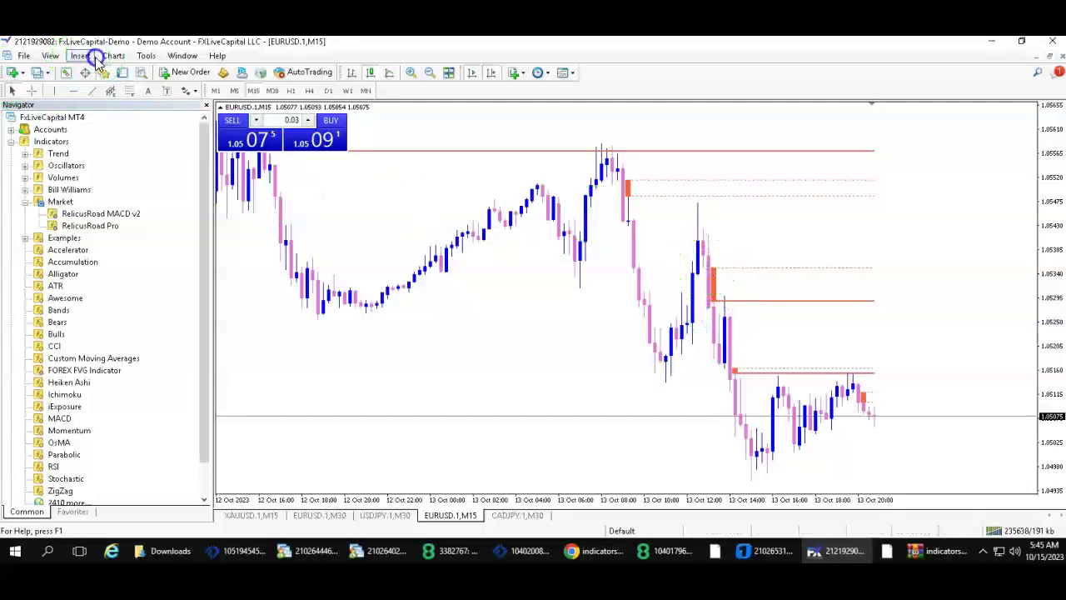
pyautogui.click(113, 55)
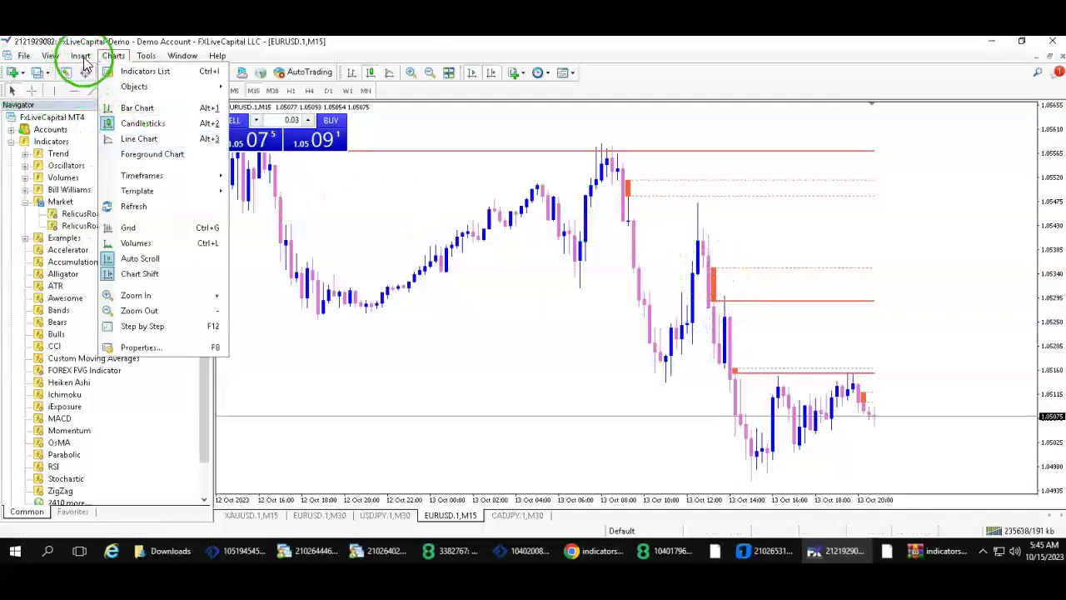
pyautogui.moveTo(81, 56)
pyautogui.moveTo(124, 155)
pyautogui.click(204, 155)
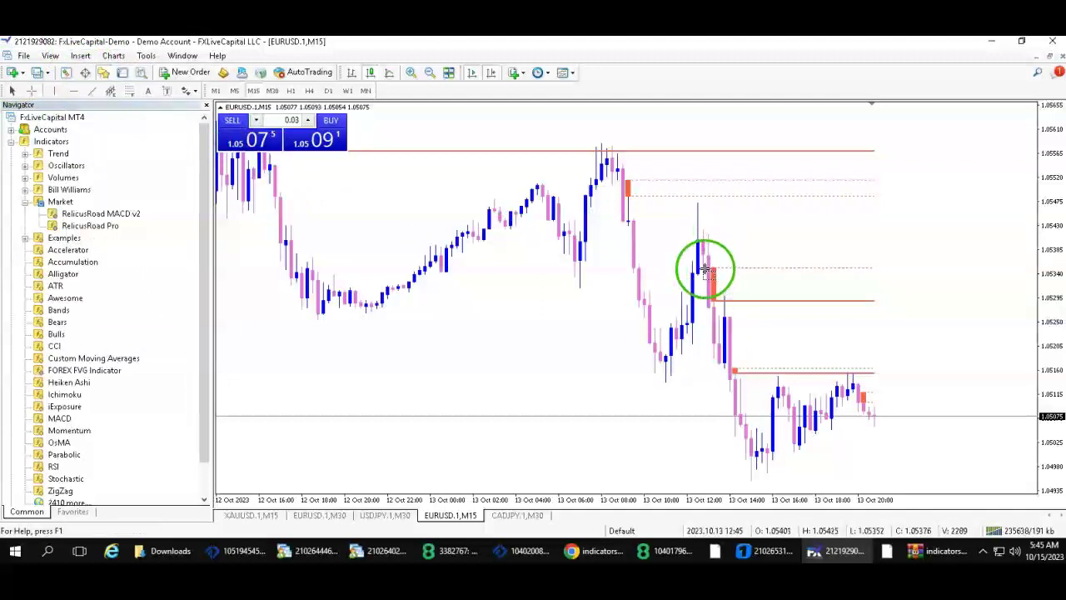
pyautogui.moveTo(795, 301); pyautogui.dragTo(799, 300)
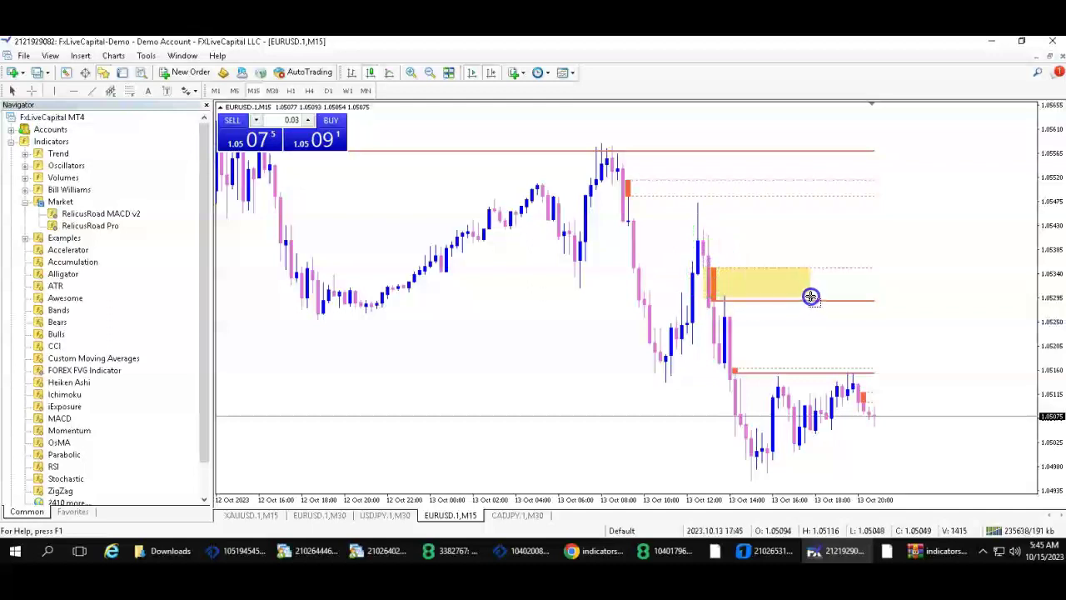
# Trace the price move with the crosshair from 13 Oct 13:00 down, back into the highlighted gap, and down again
pyautogui.click(709, 249)
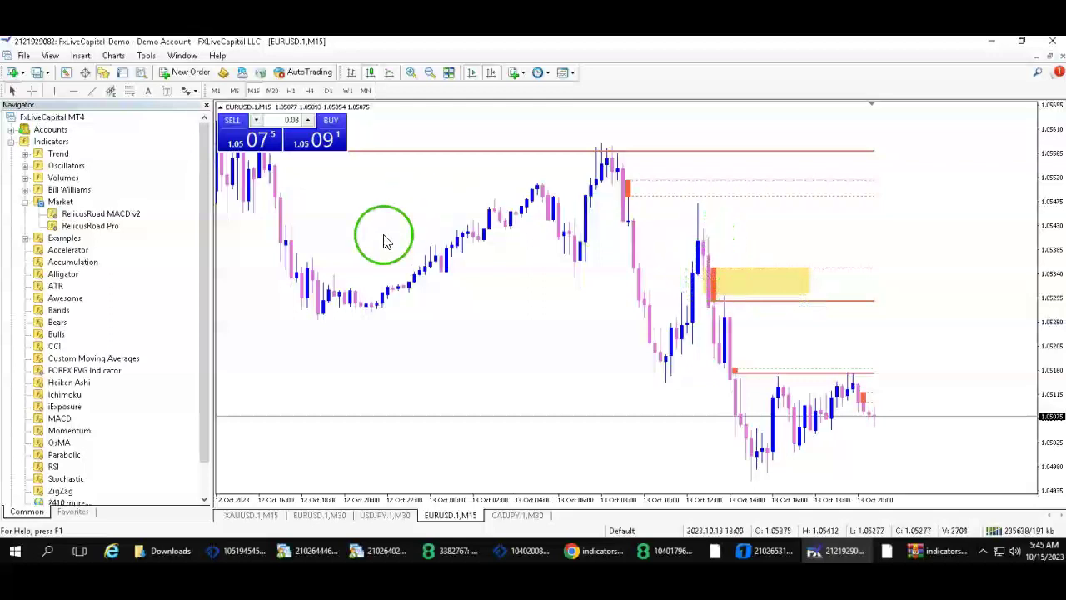
pyautogui.middleClick(733, 258)
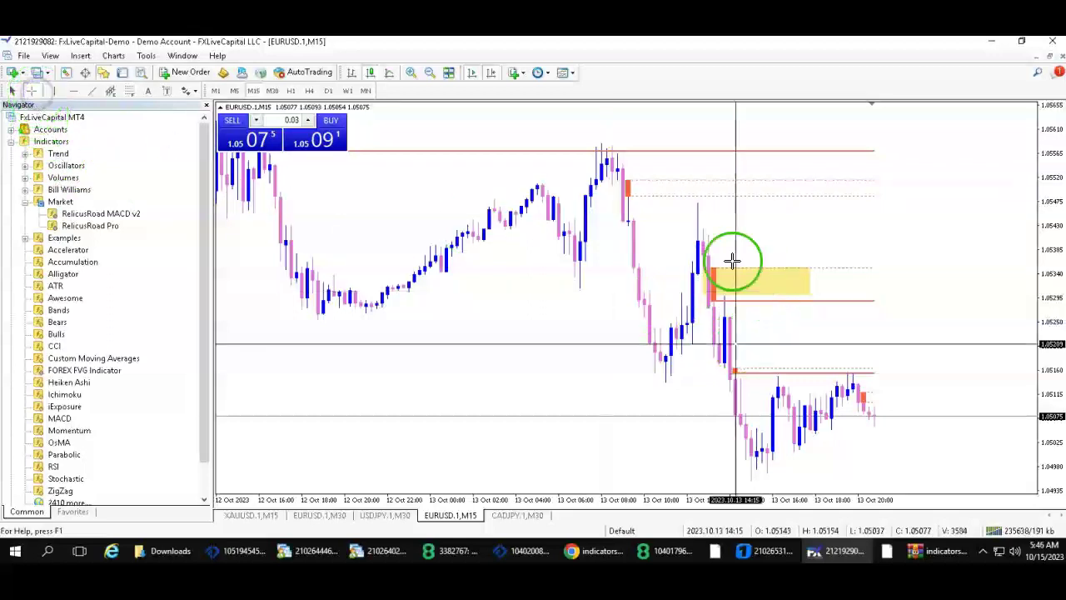
pyautogui.moveTo(709, 249)
pyautogui.mouseDown()
pyautogui.moveTo(723, 342)
pyautogui.moveTo(698, 344)
pyautogui.mouseUp()
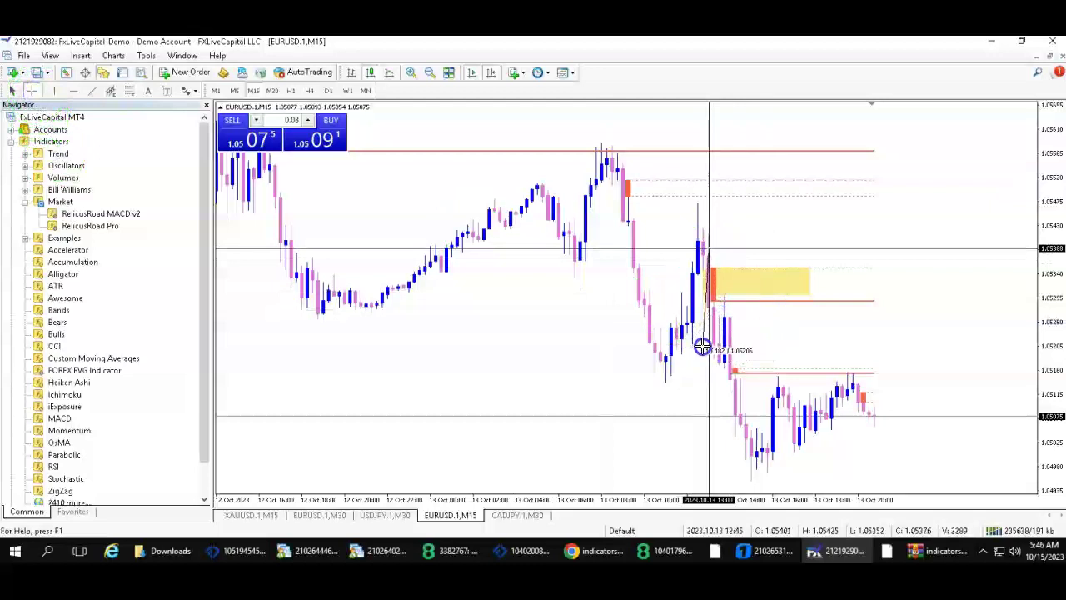
pyautogui.moveTo(703, 346); pyautogui.dragTo(737, 296)
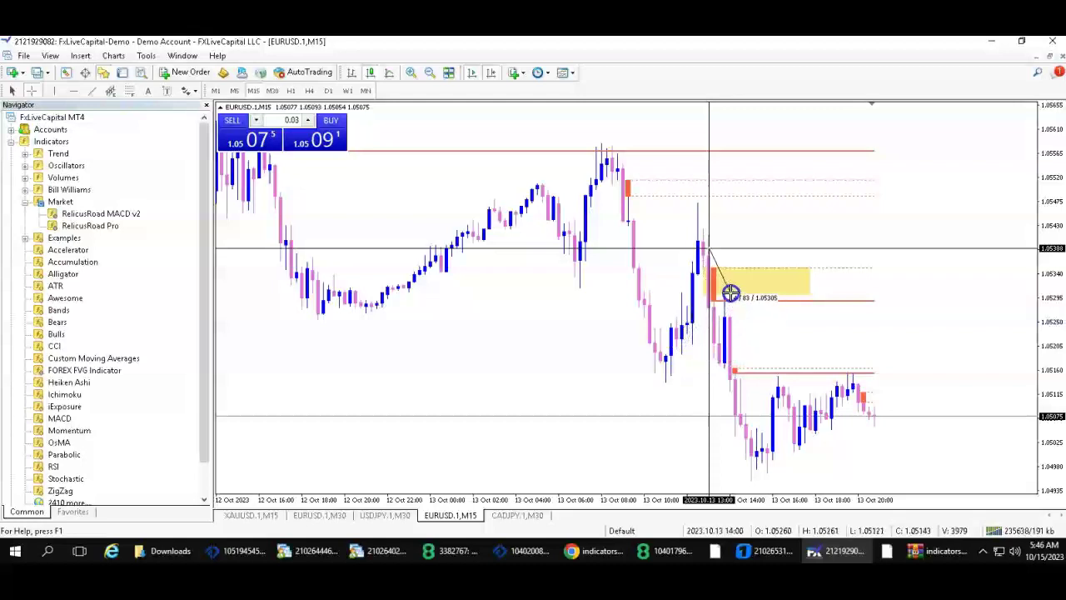
pyautogui.moveTo(740, 374); pyautogui.dragTo(777, 467)
pyautogui.click(37, 93)
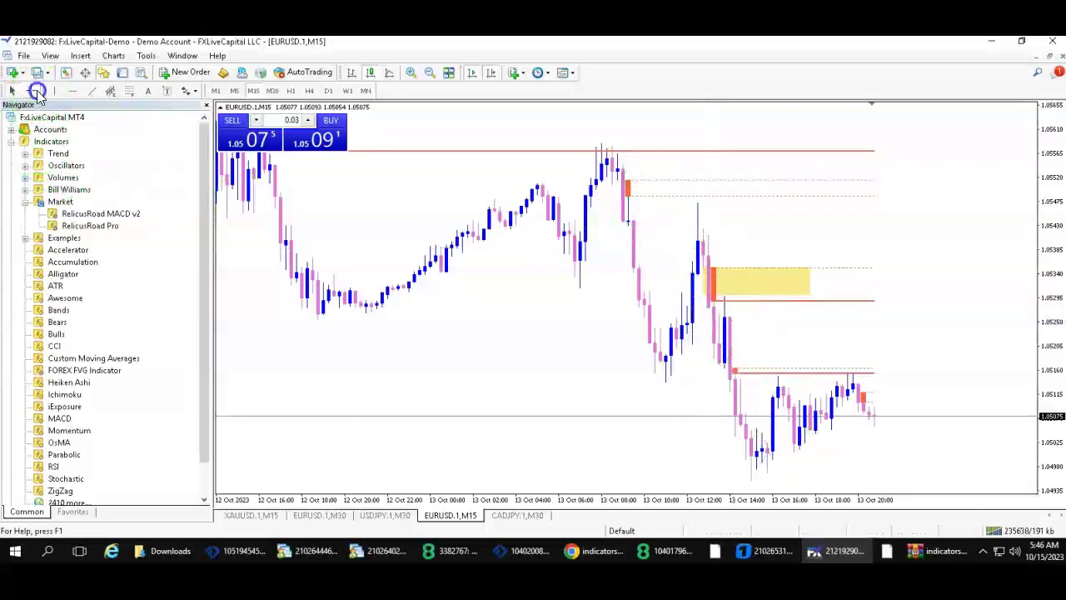
# Draw a yellow rectangle over the upper bearish gap starting at 13 Oct 09:00, between about 1.0552 and 1.0549
pyautogui.click(80, 55)
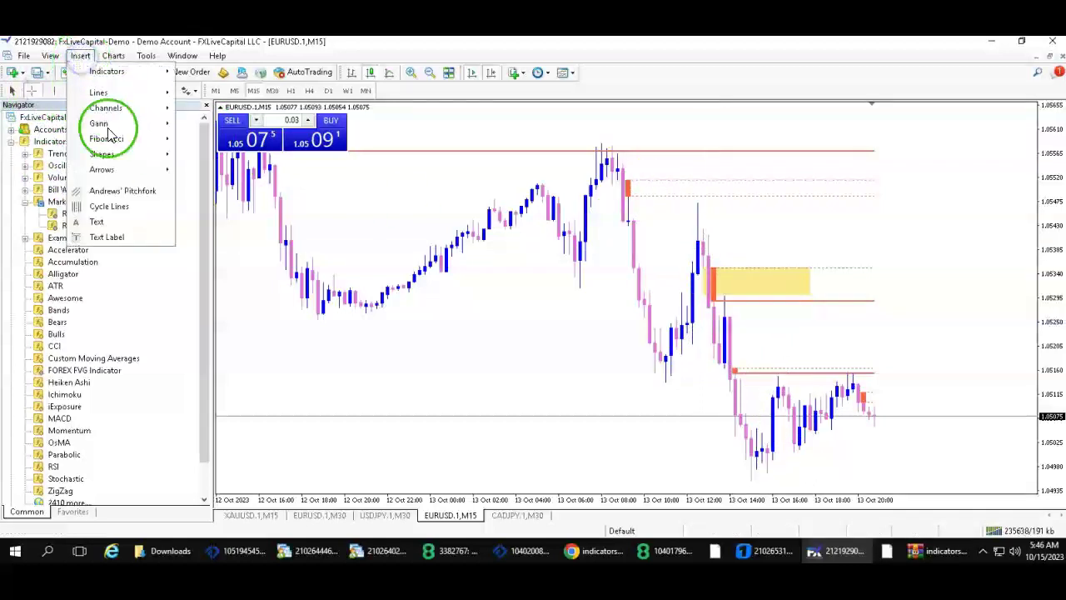
pyautogui.moveTo(156, 156)
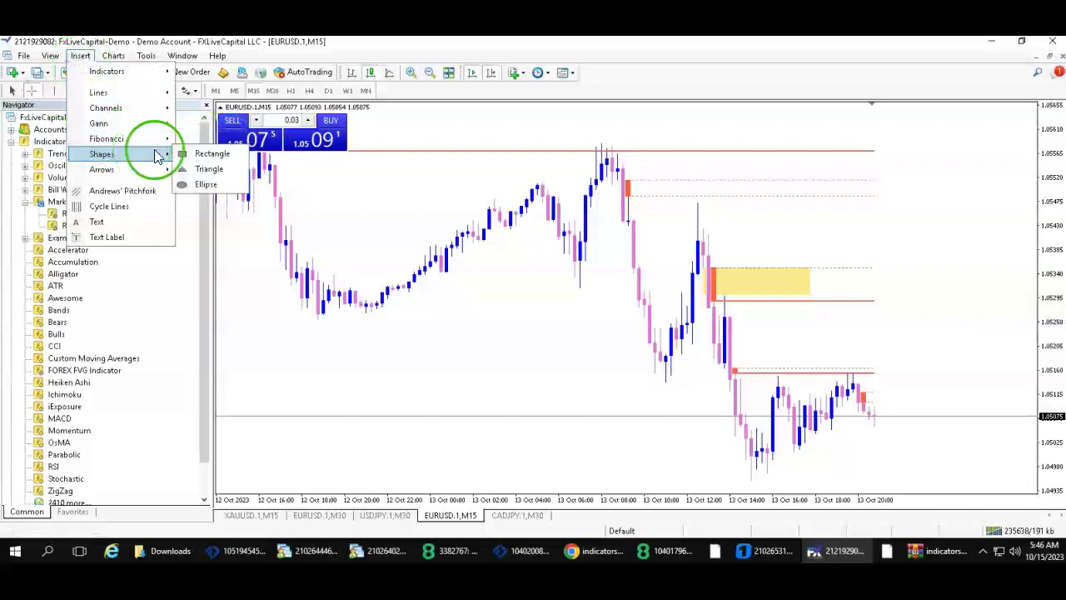
pyautogui.click(200, 154)
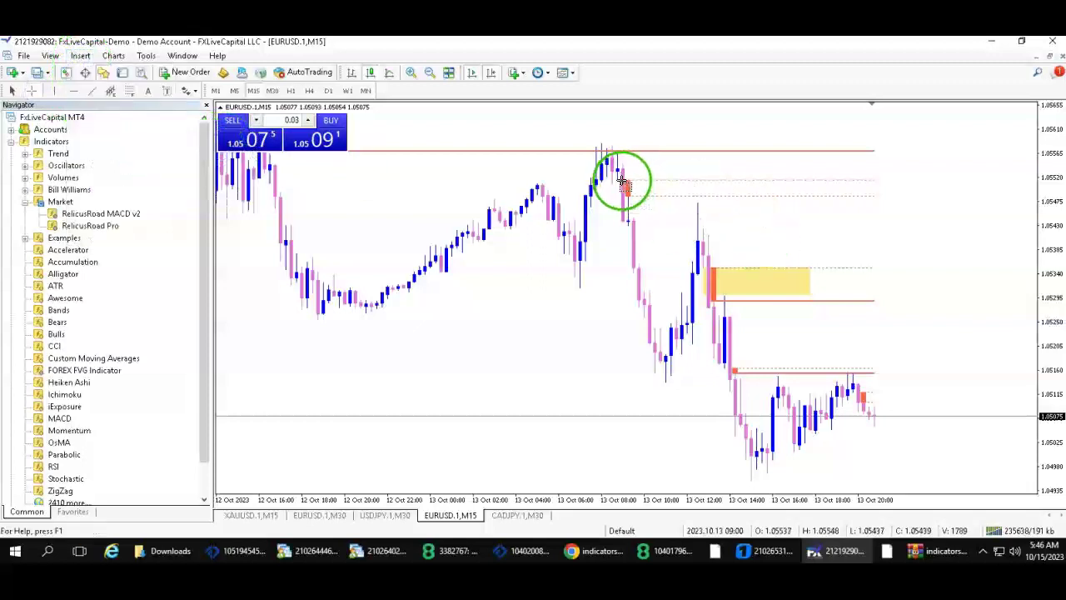
pyautogui.moveTo(619, 180); pyautogui.dragTo(769, 196)
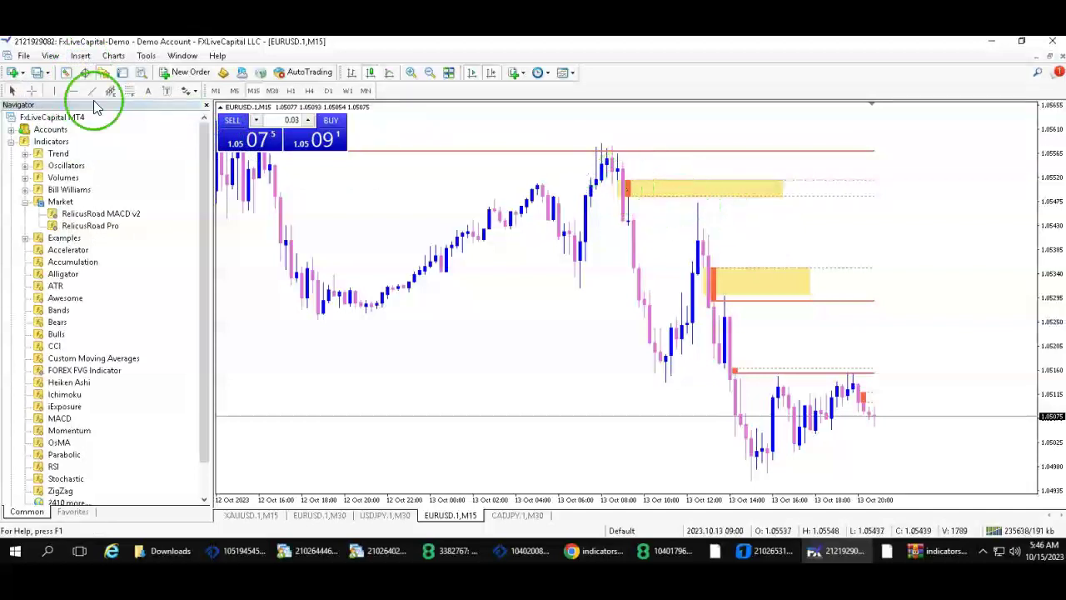
# Trace the price move with the crosshair from 13 Oct 09:00 at the upper gap to the retracement high at 12:30
pyautogui.click(28, 90)
pyautogui.moveTo(625, 174); pyautogui.dragTo(700, 220)
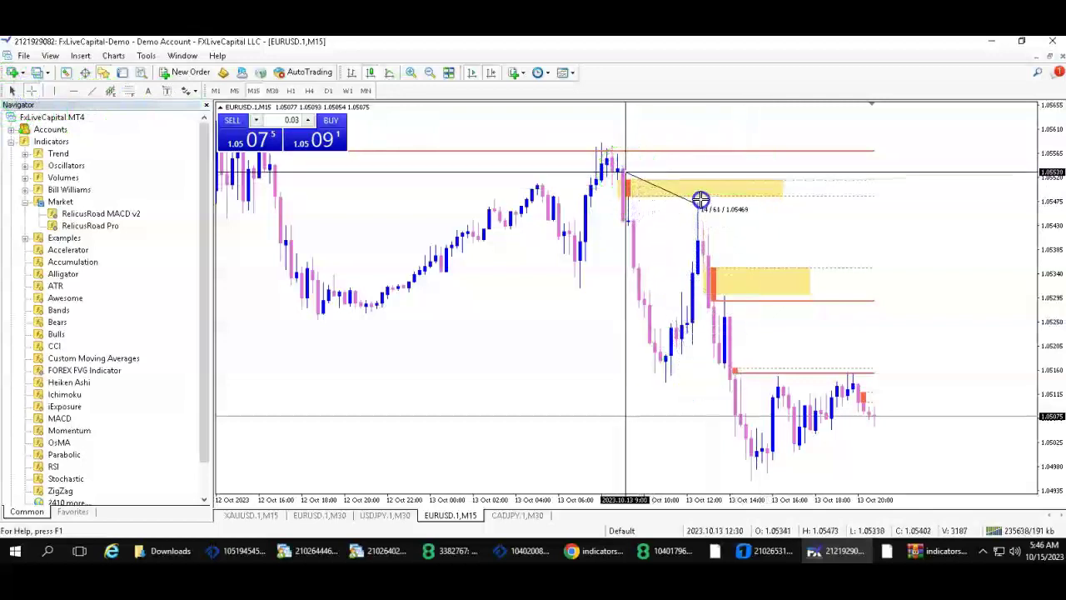
pyautogui.moveTo(706, 206); pyautogui.dragTo(340, 207)
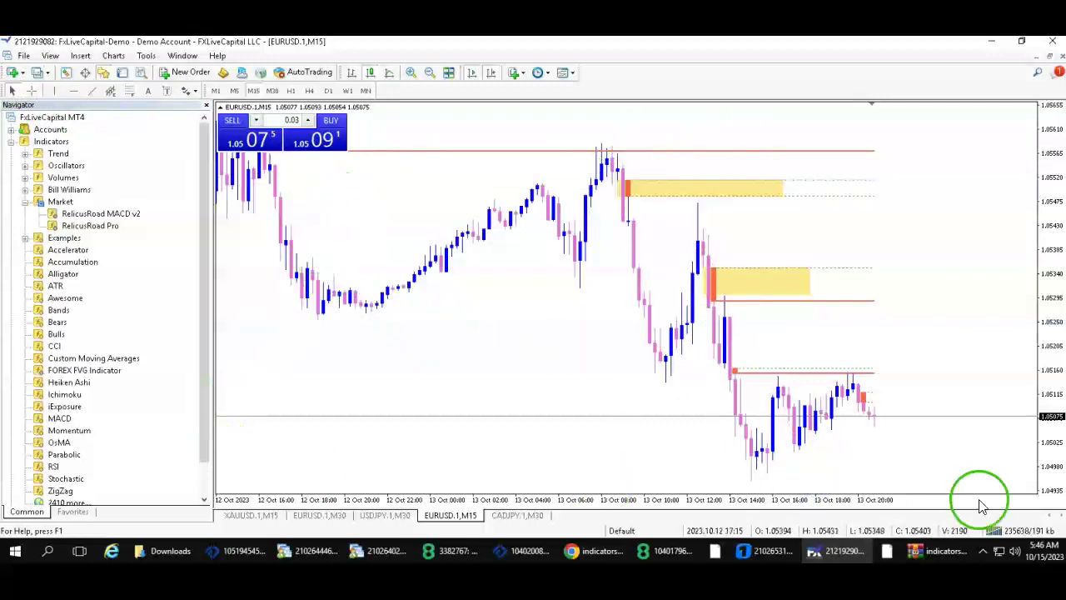